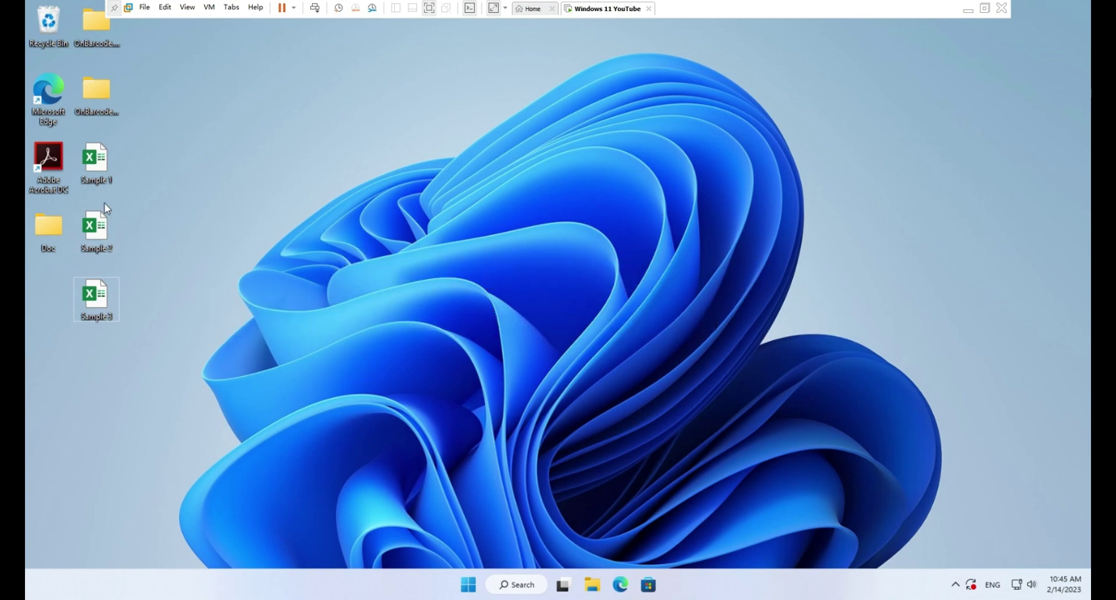
# - Open the Sample 1 workbook, start the OnBarcode barcode creator and select cell G6 as the barcode location
pyautogui.doubleClick(98, 166)
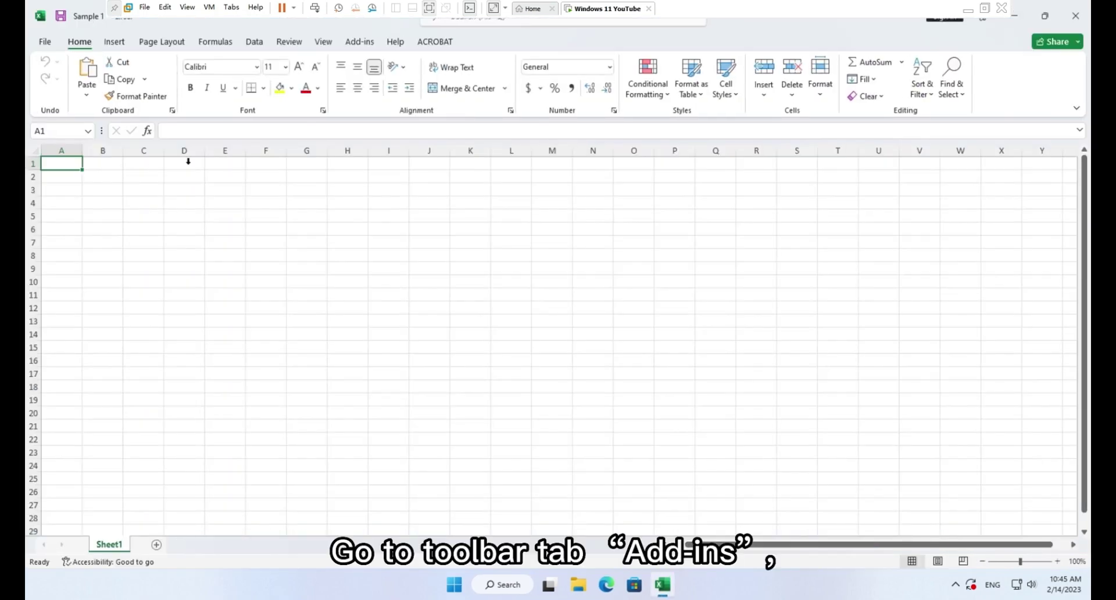
pyautogui.click(371, 46)
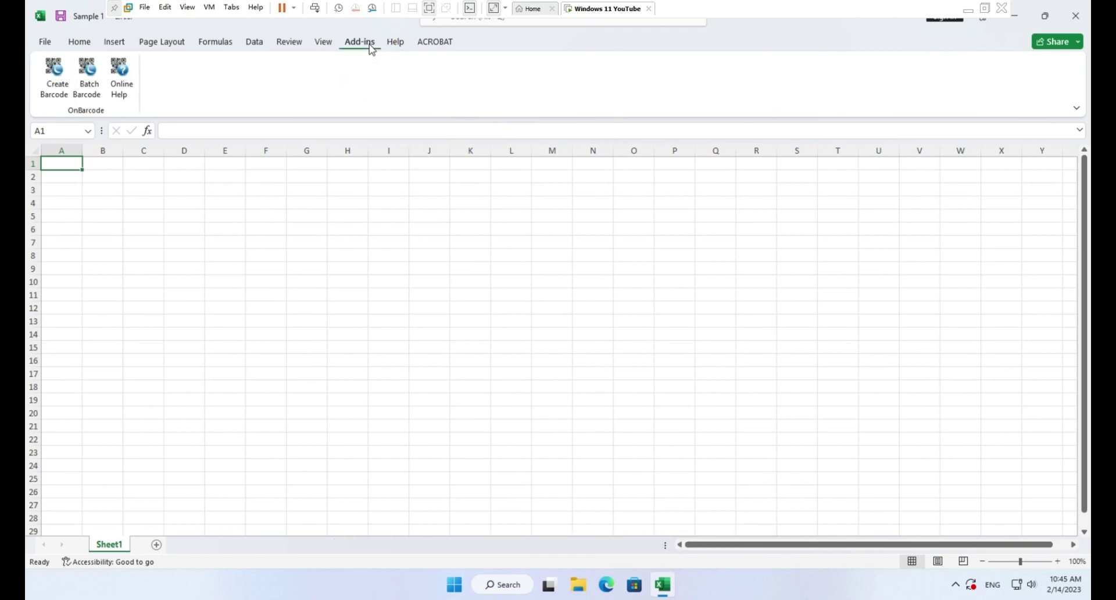
pyautogui.click(61, 98)
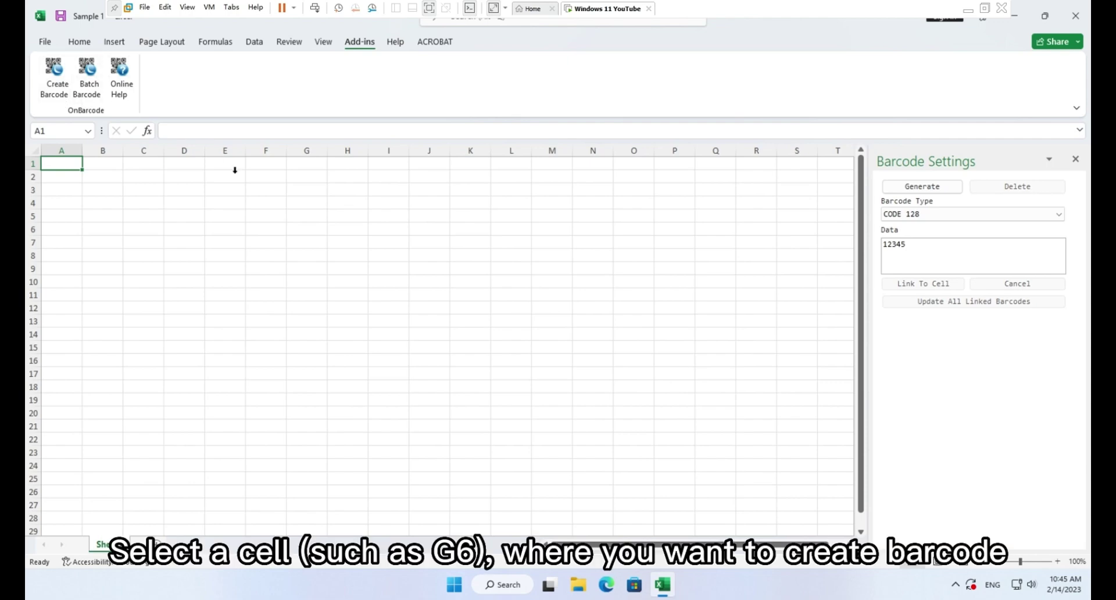
pyautogui.click(324, 235)
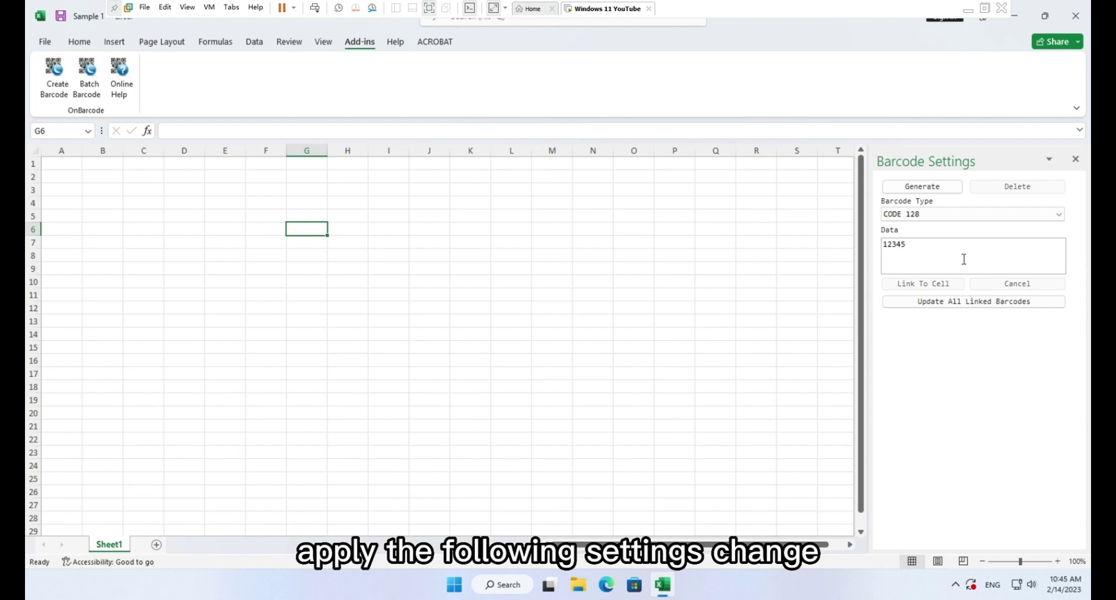
# - Generate an EAN 8 barcode with the data 1234567 at cell G6
pyautogui.moveTo(964, 259); pyautogui.dragTo(828, 258)
pyautogui.write('12')
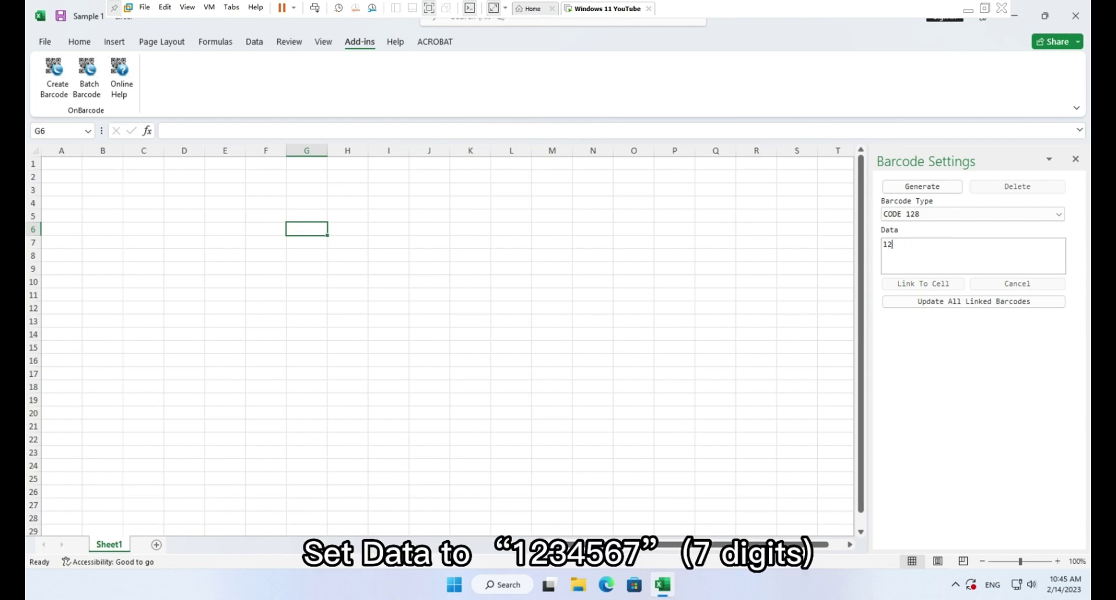
pyautogui.write('34567')
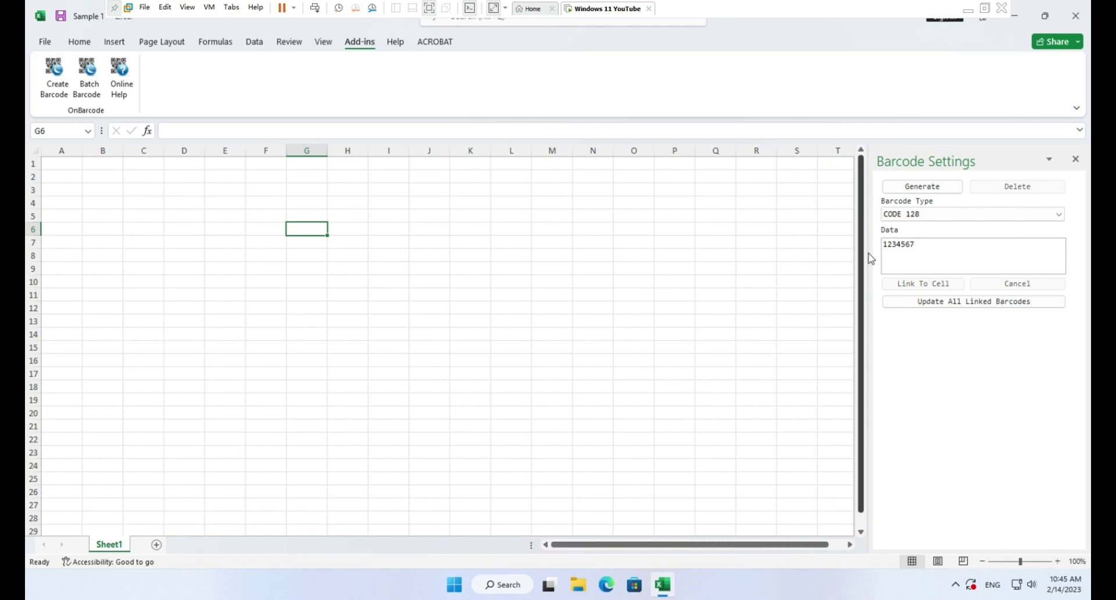
pyautogui.click(959, 218)
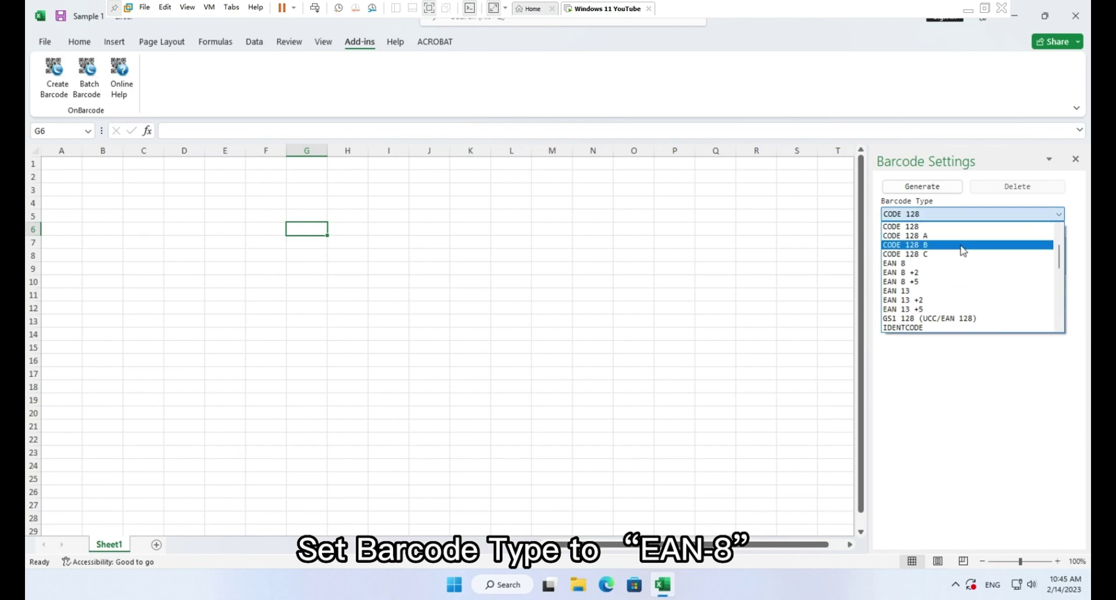
pyautogui.click(961, 271)
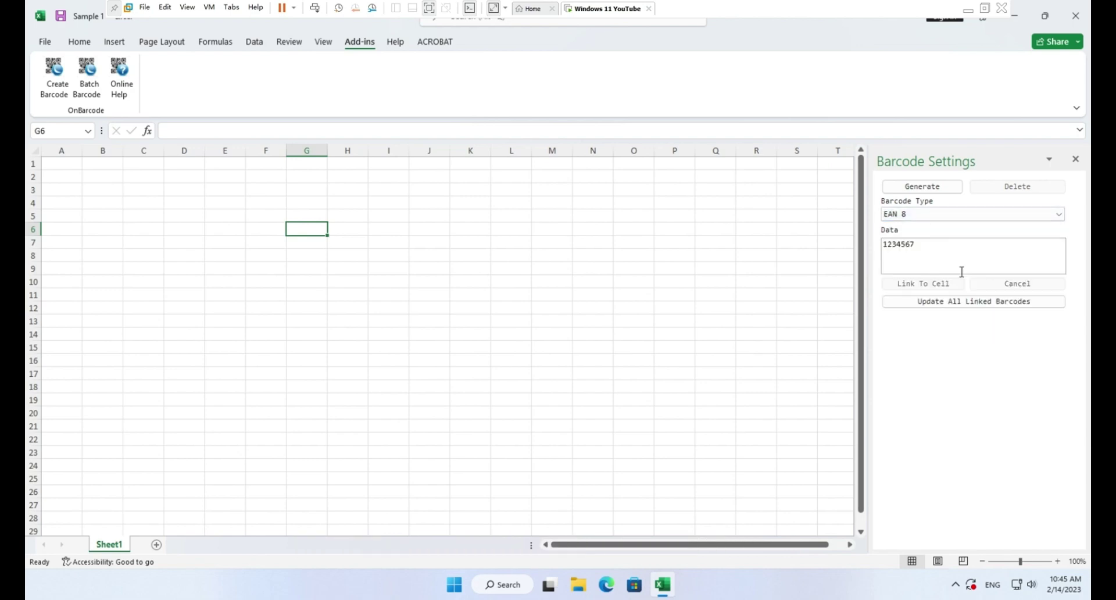
pyautogui.click(947, 192)
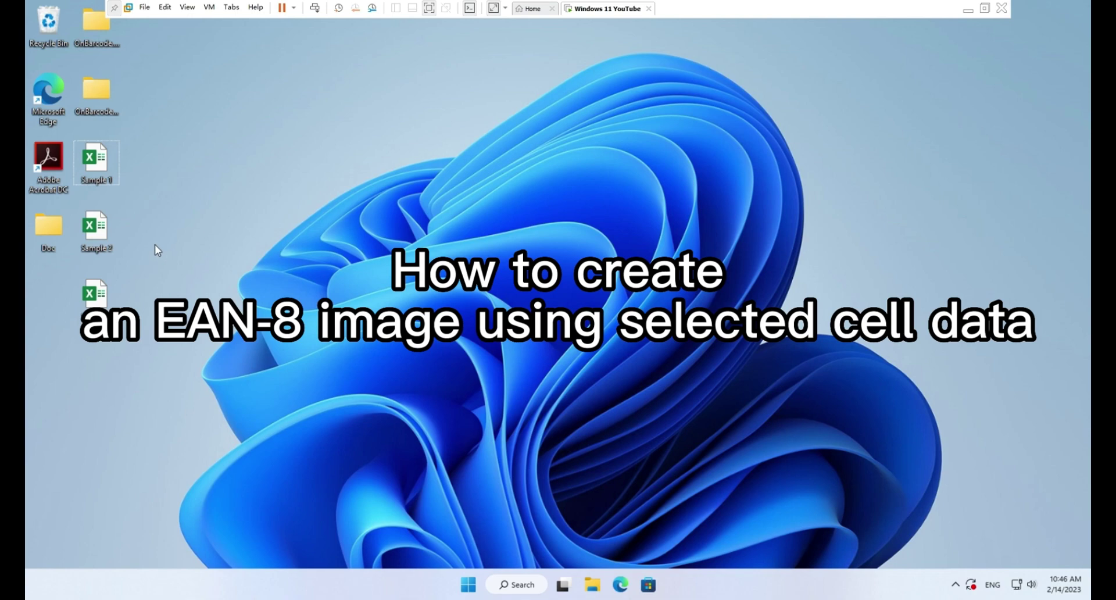
# - Open the Sample 2 workbook, select cell H4 as the barcode location and start the OnBarcode barcode creator
pyautogui.doubleClick(96, 230)
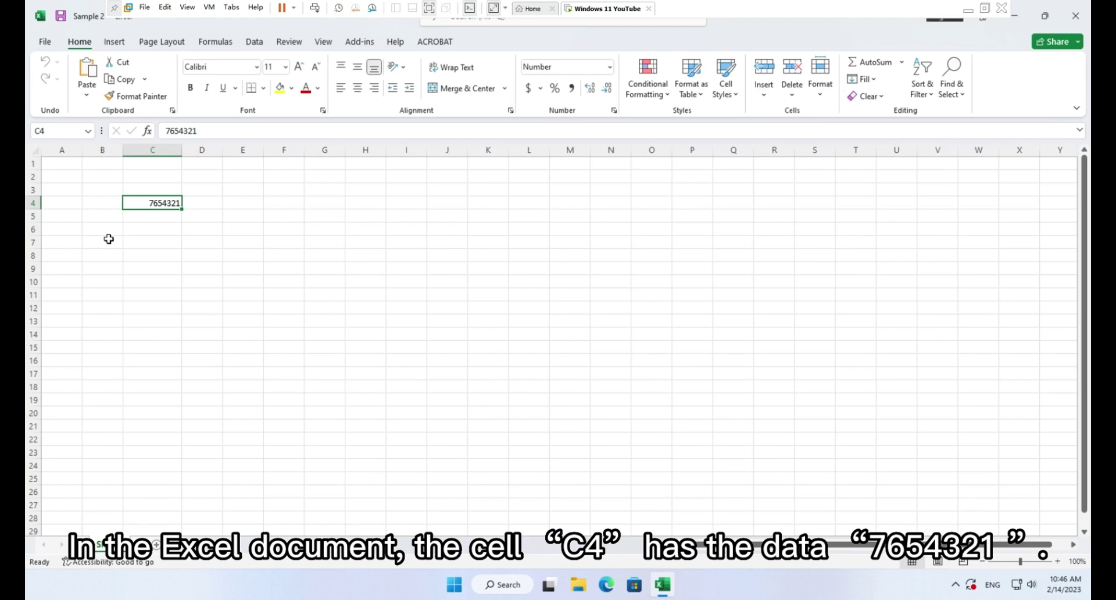
pyautogui.click(380, 210)
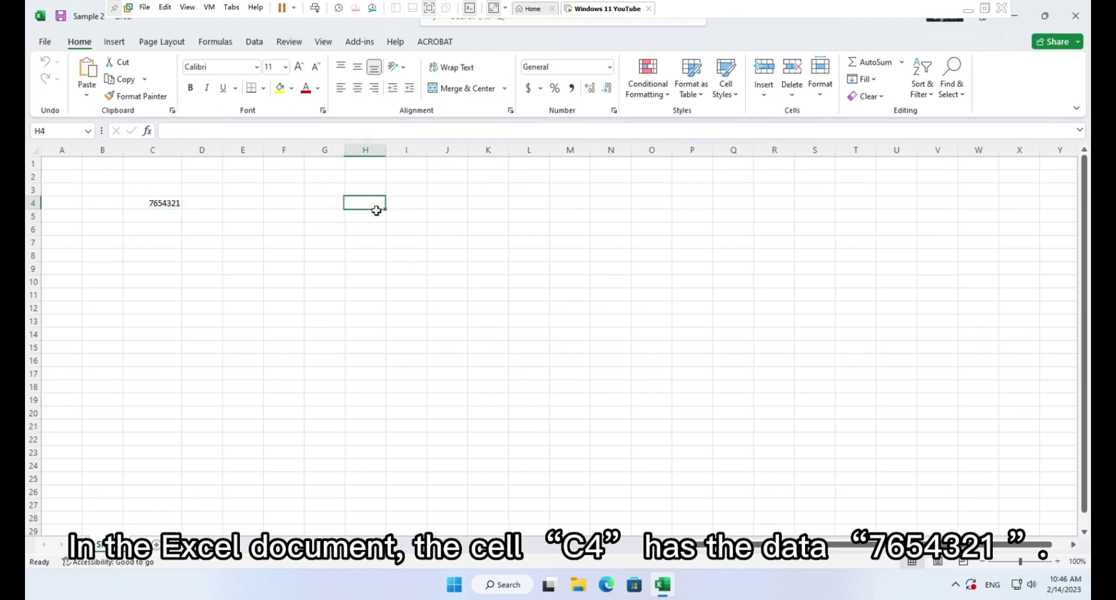
pyautogui.click(359, 41)
pyautogui.click(57, 93)
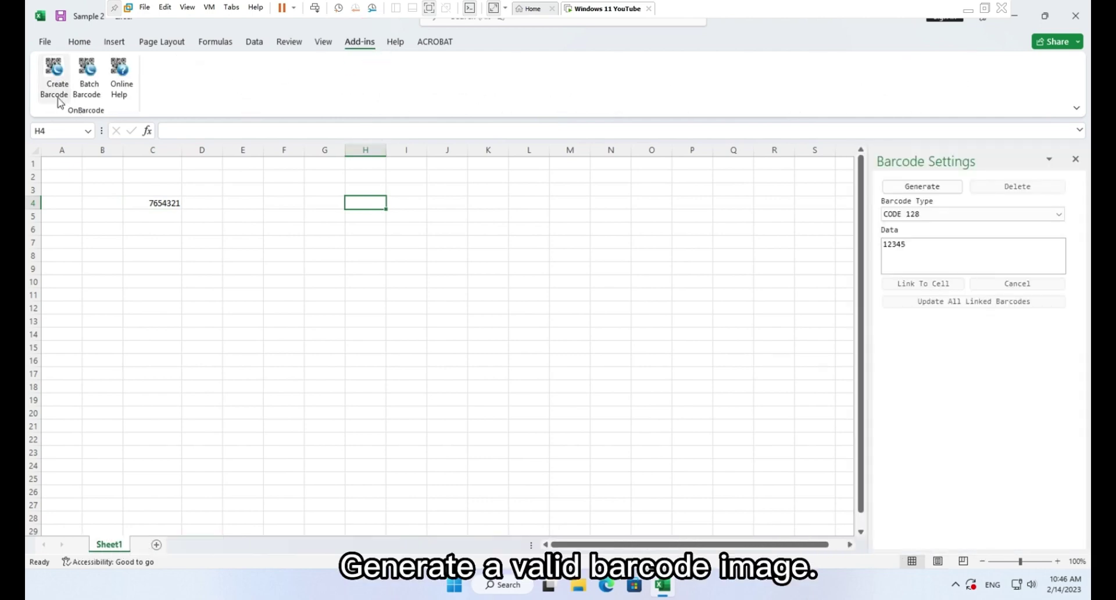
# - Generate an EAN 8 barcode with the data 1234567 at cell H4
pyautogui.click(948, 256)
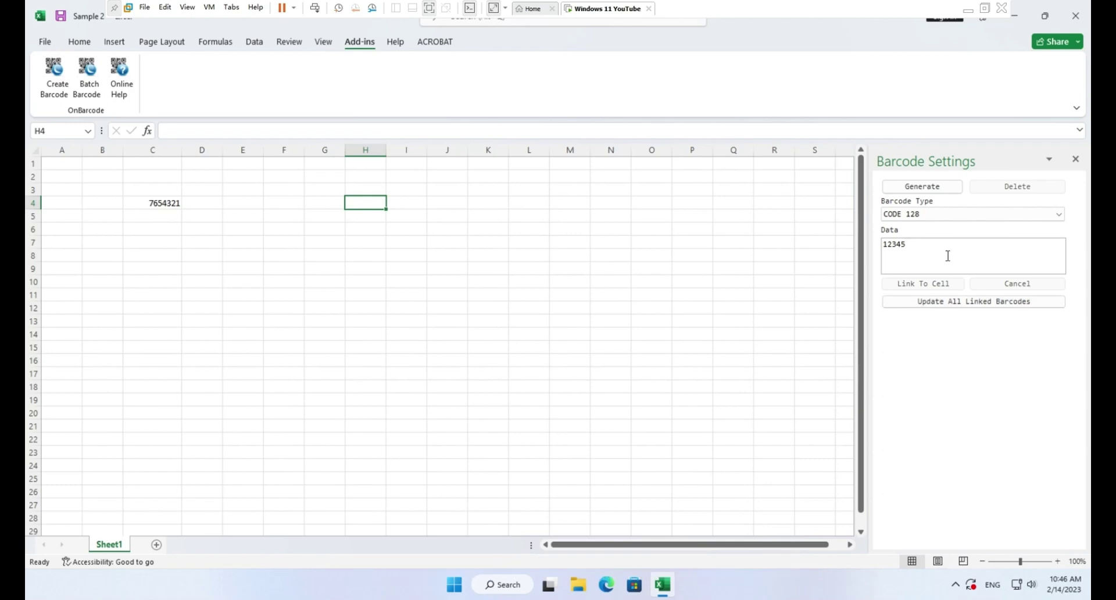
pyautogui.write('67')
pyautogui.click(950, 215)
pyautogui.click(950, 253)
pyautogui.click(943, 192)
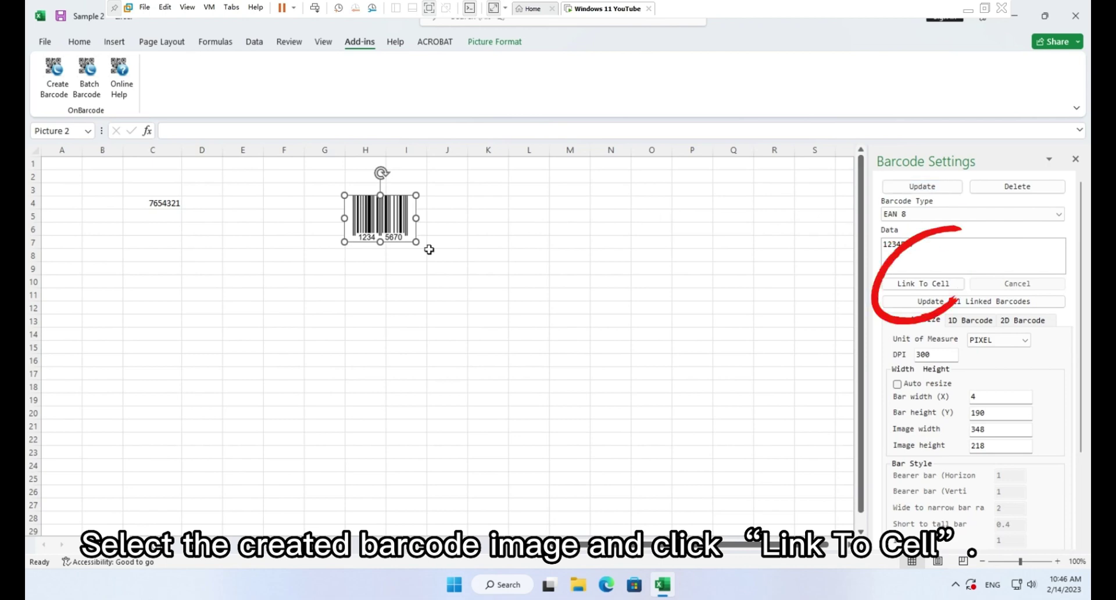
# - Link the barcode at H4 to the data in cell C4 and update its image
pyautogui.click(942, 285)
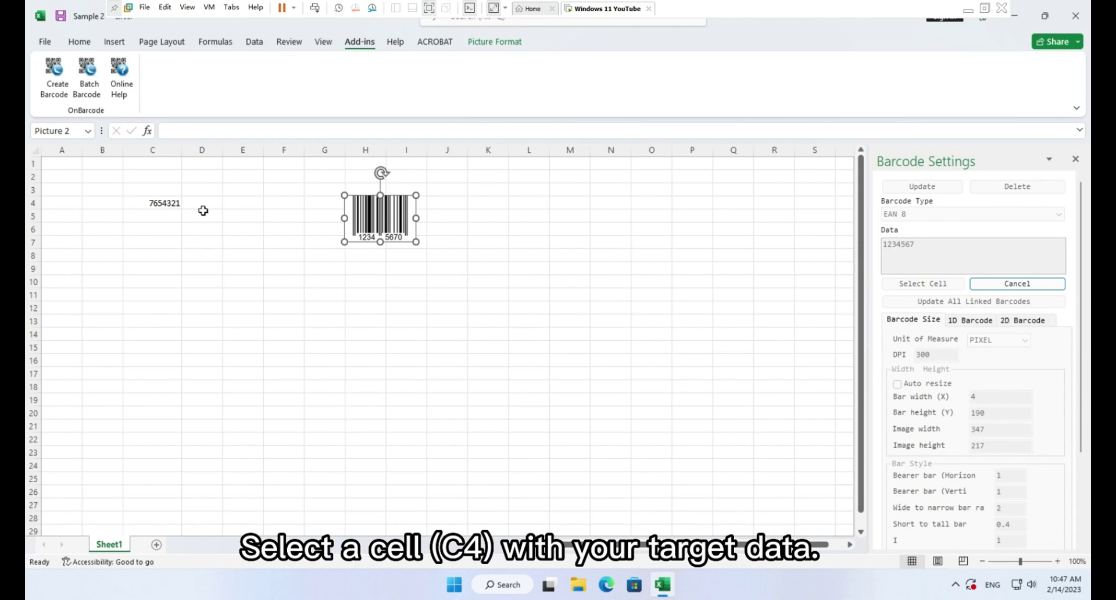
pyautogui.click(177, 208)
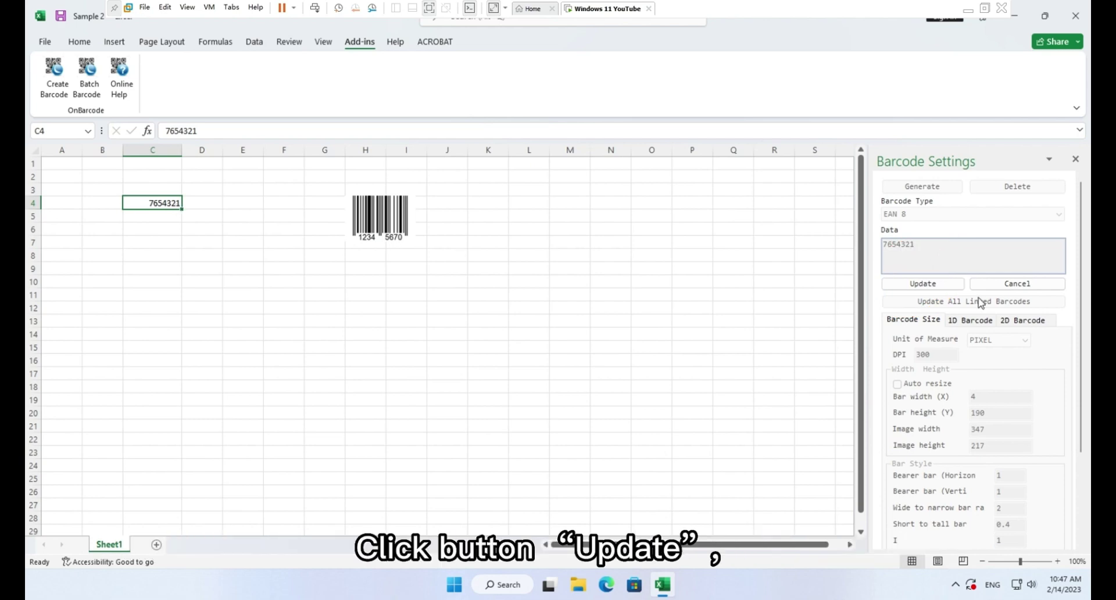
pyautogui.click(941, 284)
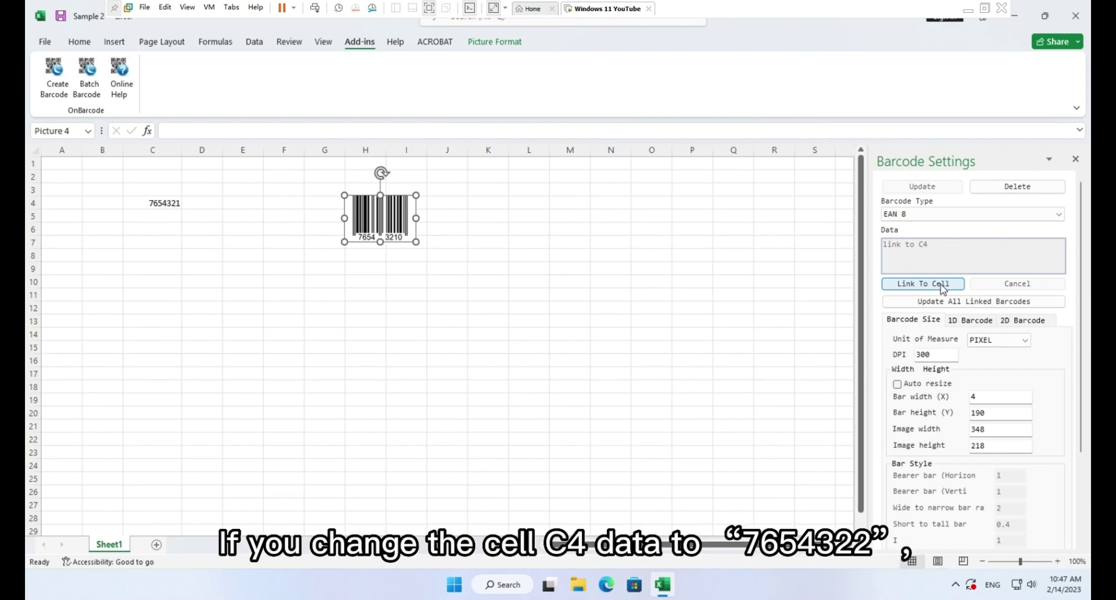
# - Change cell C4 to 7654322 and update the selected linked barcode with the new cell data
pyautogui.click(162, 203)
pyautogui.click(161, 208)
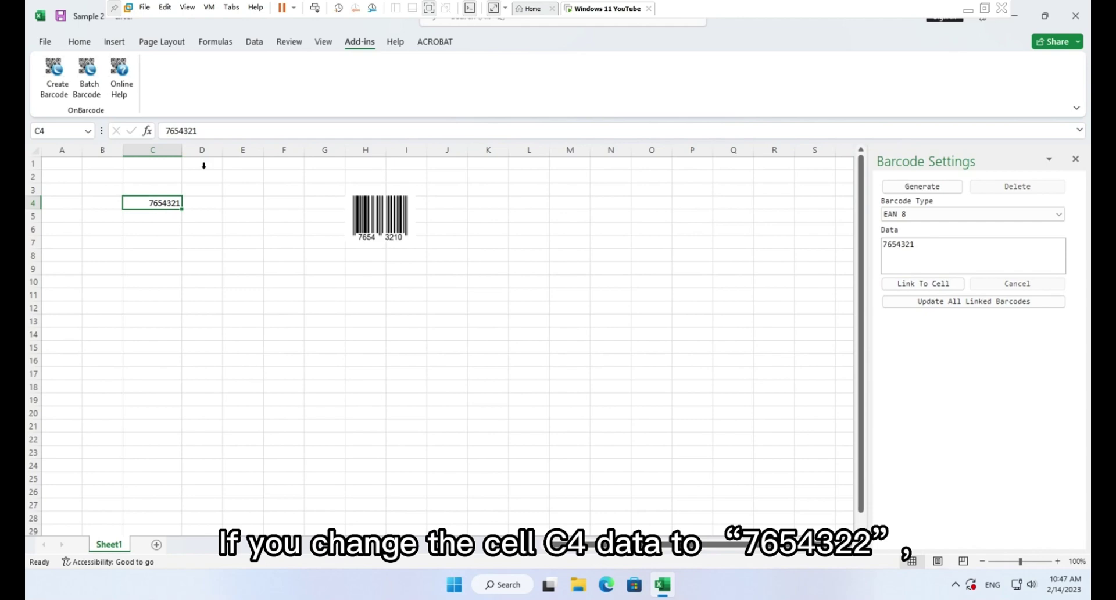
pyautogui.click(216, 138)
pyautogui.press('BackSpace')
pyautogui.write('2')
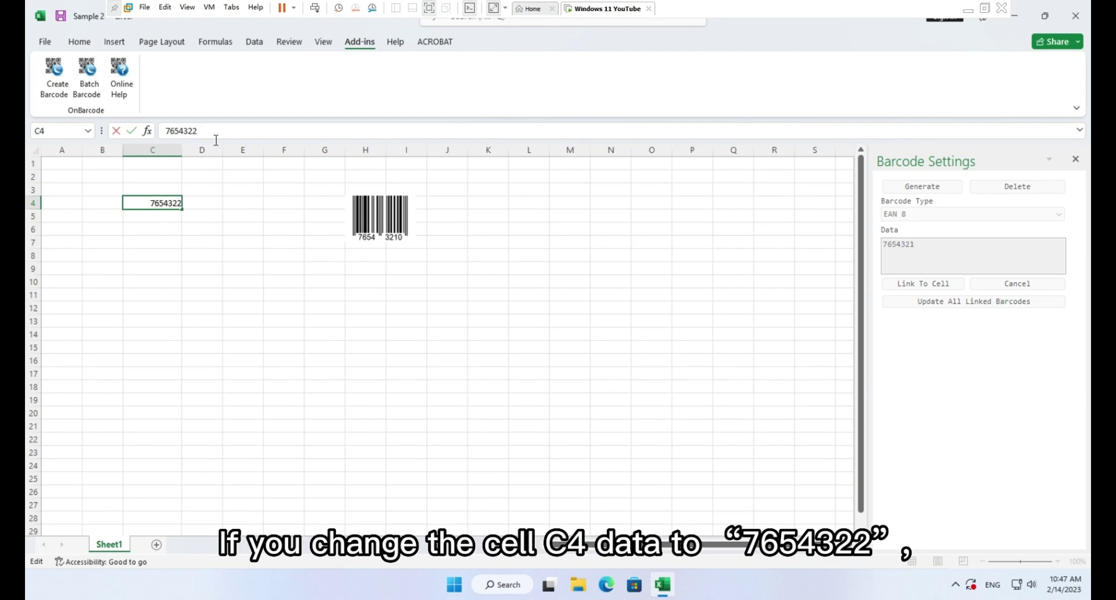
pyautogui.click(379, 225)
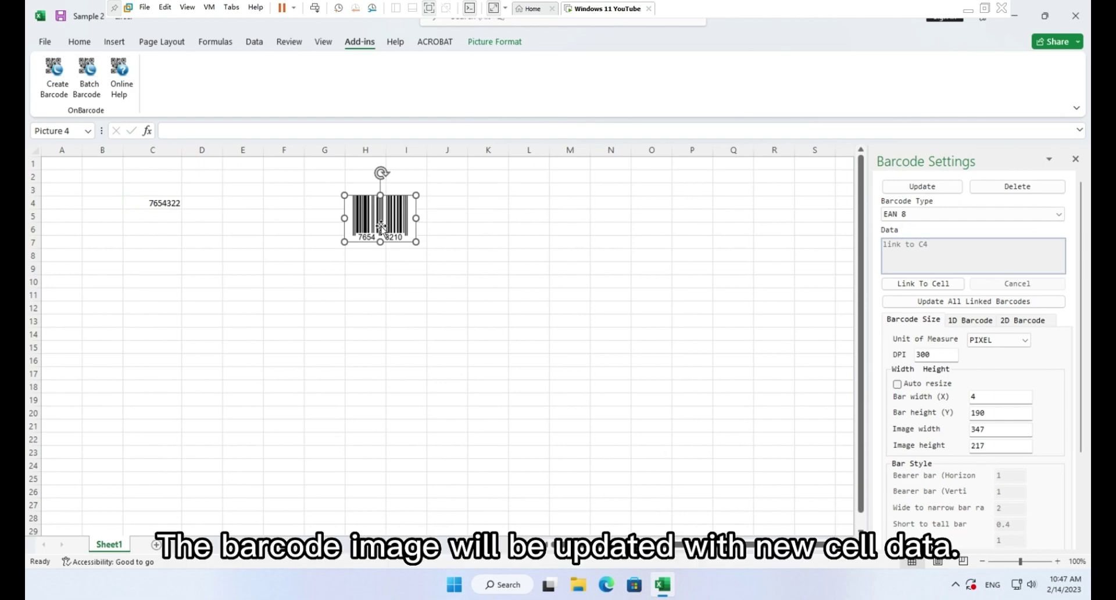
pyautogui.click(946, 188)
pyautogui.click(947, 187)
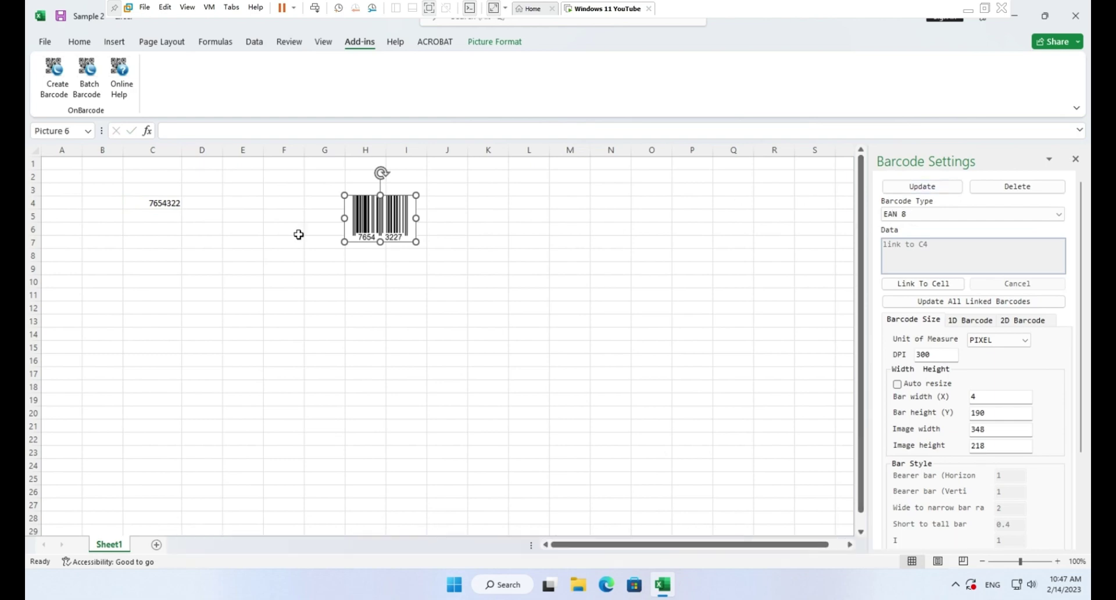
# - Change cell C4 to 7654323 and update all linked barcodes in the sheet at once
pyautogui.click(176, 210)
pyautogui.click(229, 138)
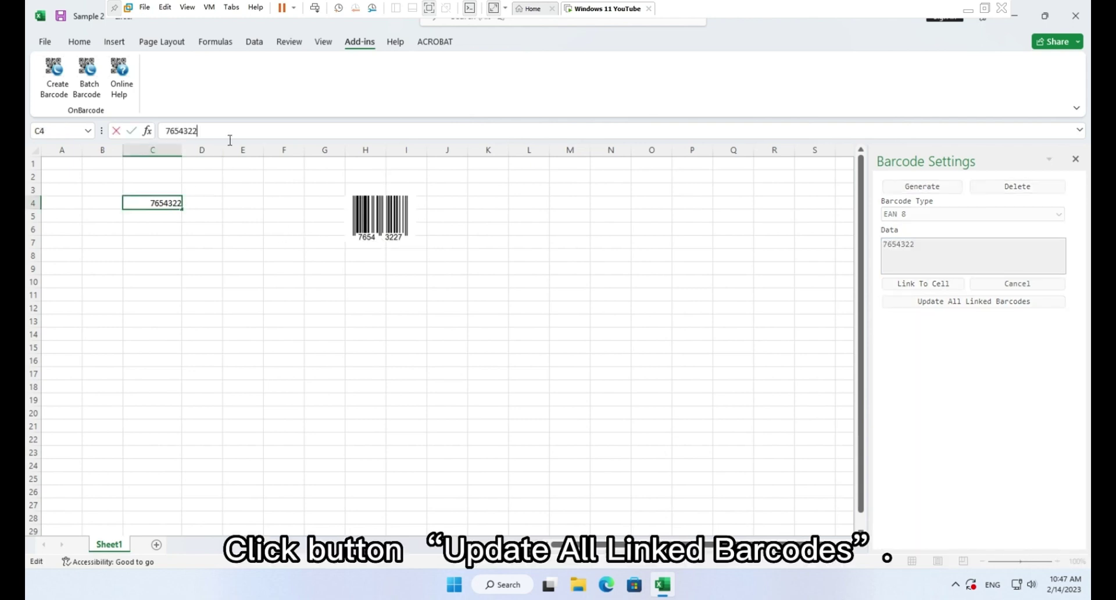
pyautogui.press('BackSpace')
pyautogui.write('3')
pyautogui.click(380, 233)
pyautogui.click(921, 301)
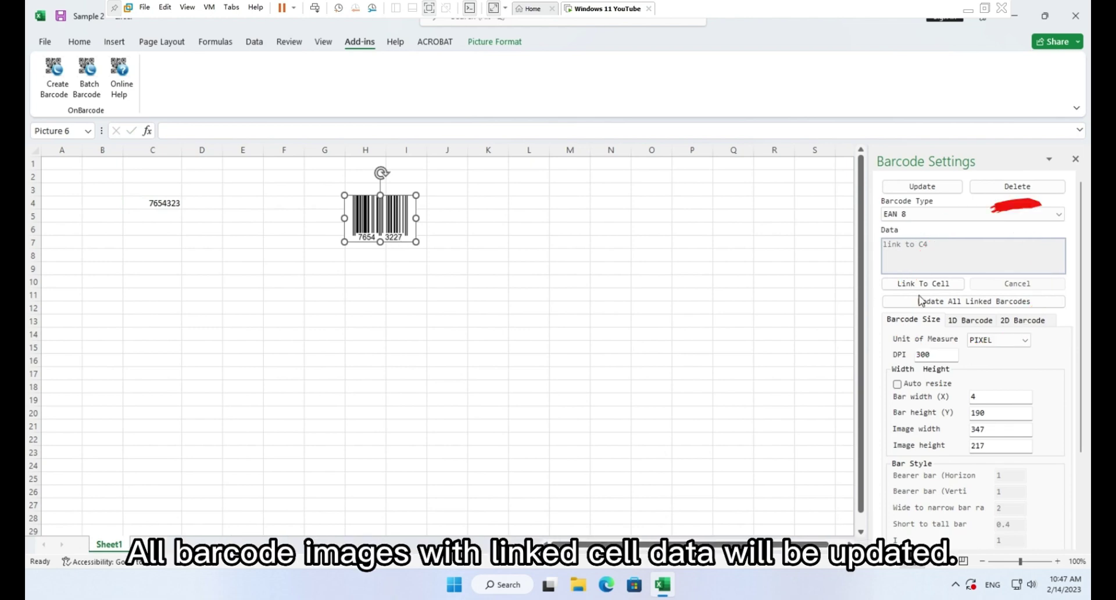
pyautogui.click(580, 209)
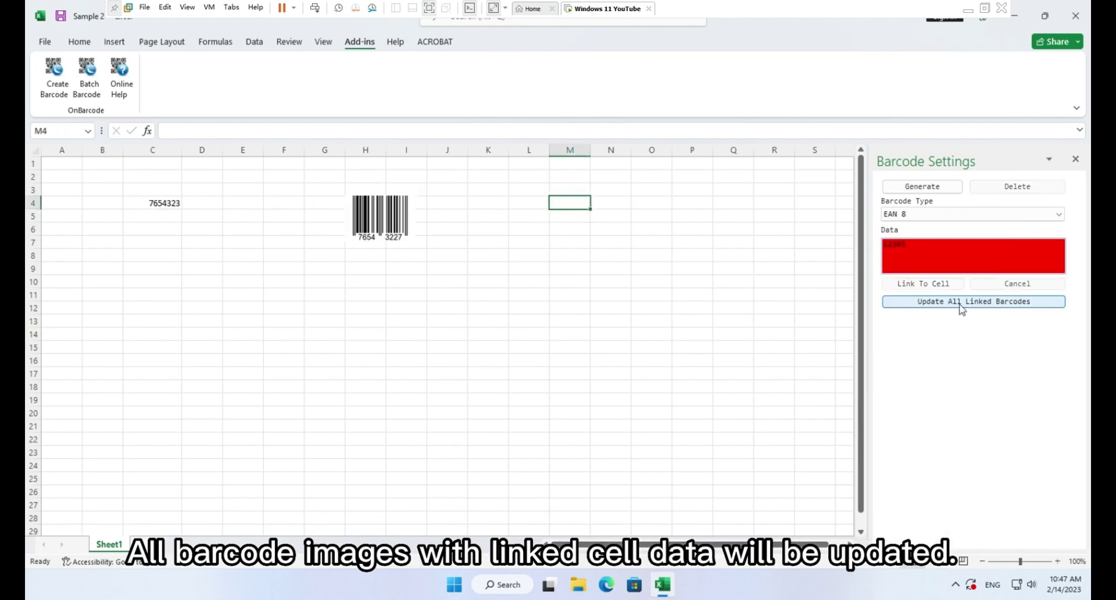
pyautogui.click(961, 303)
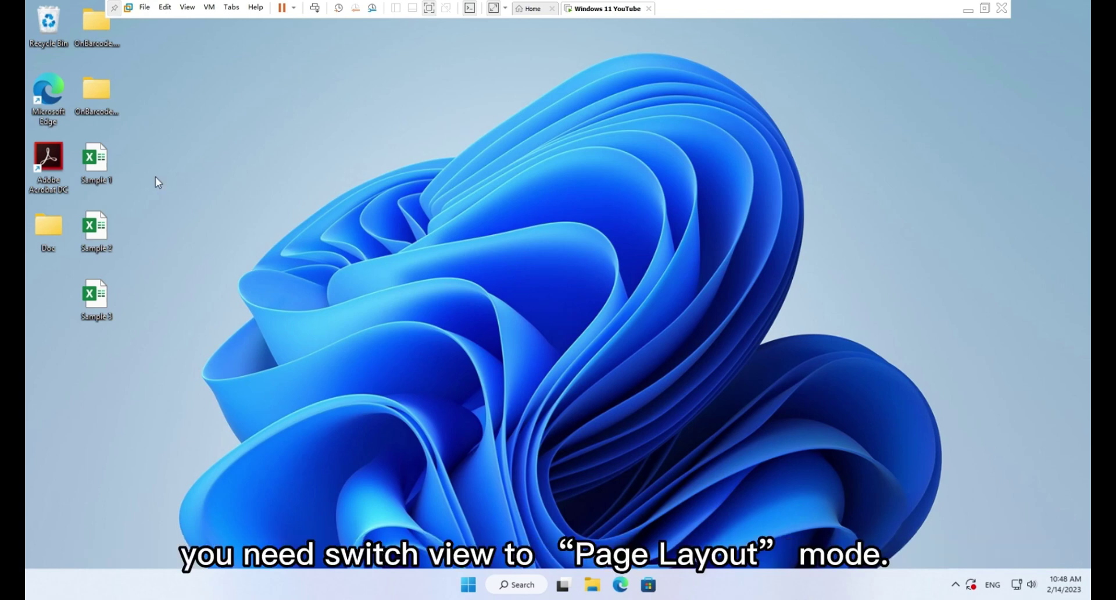
# - Open the Sample 1 workbook and switch its view from Normal to Page Layout
pyautogui.doubleClick(96, 160)
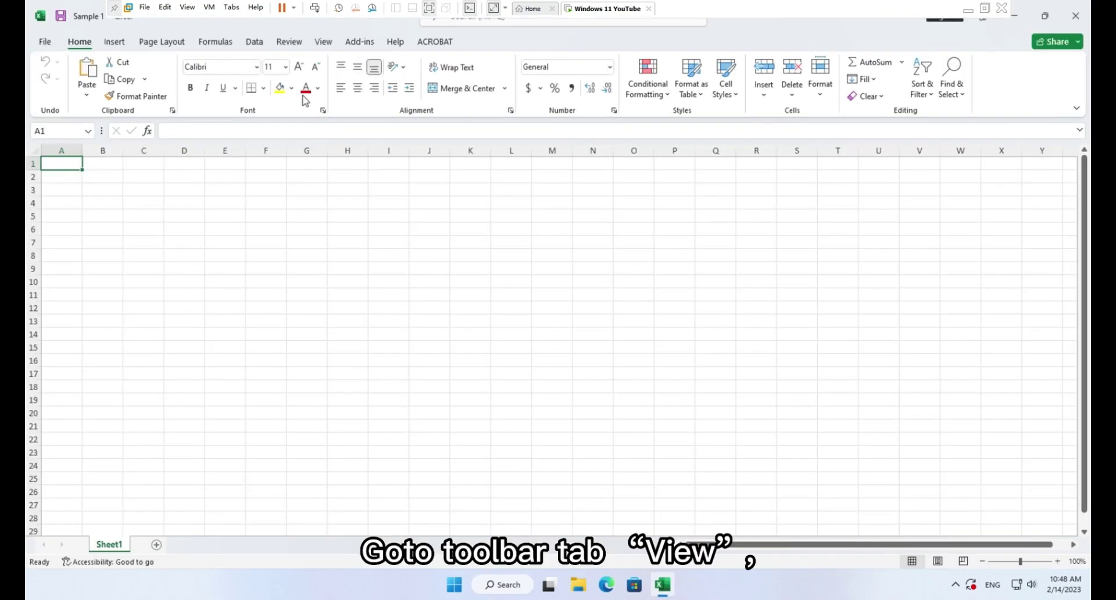
pyautogui.click(321, 45)
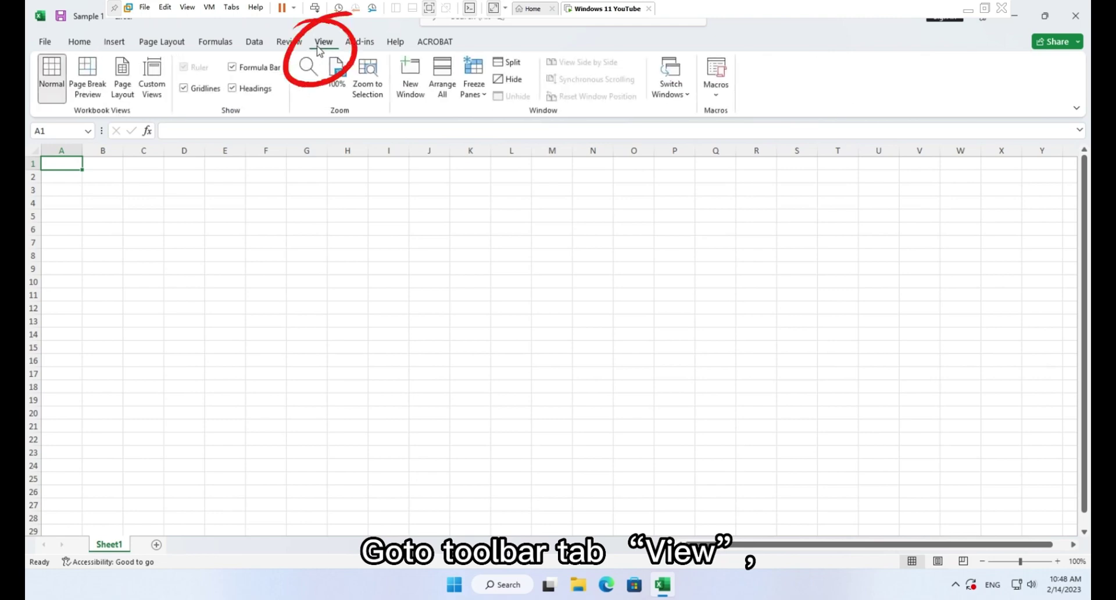
pyautogui.click(121, 96)
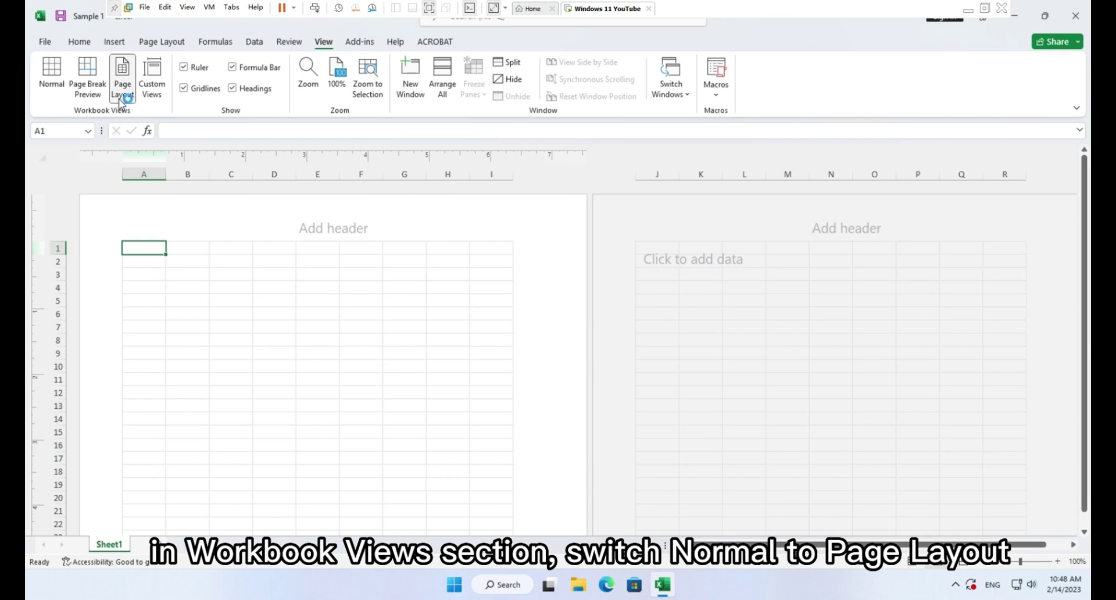
# - Generate an EAN 8 barcode with the data 1234567 at cell B2 using the OnBarcode add-in
pyautogui.click(201, 265)
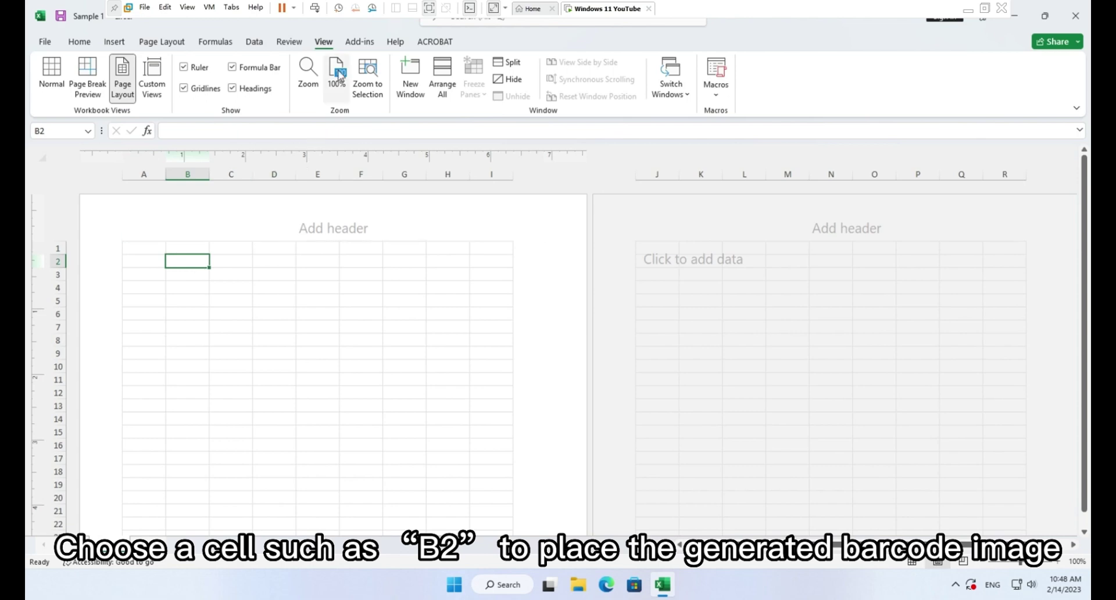
pyautogui.click(361, 43)
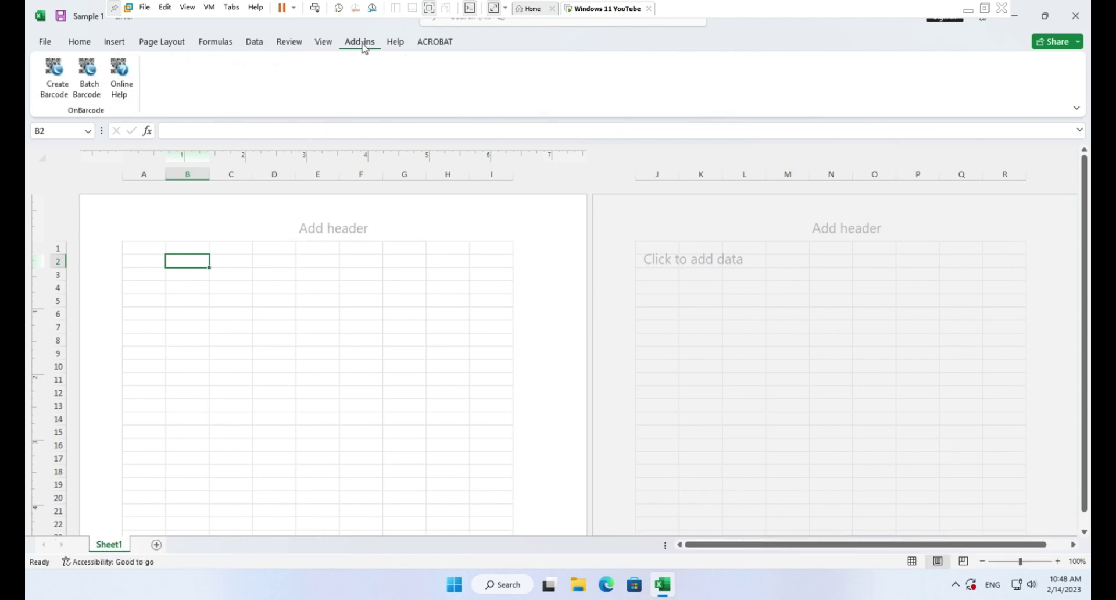
pyautogui.click(51, 100)
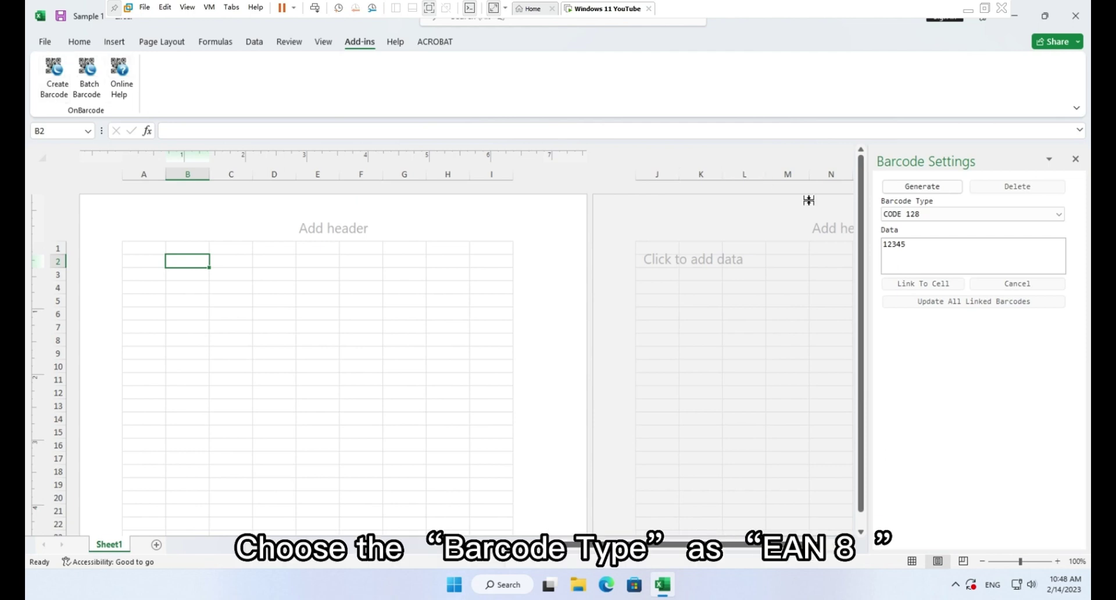
pyautogui.click(956, 220)
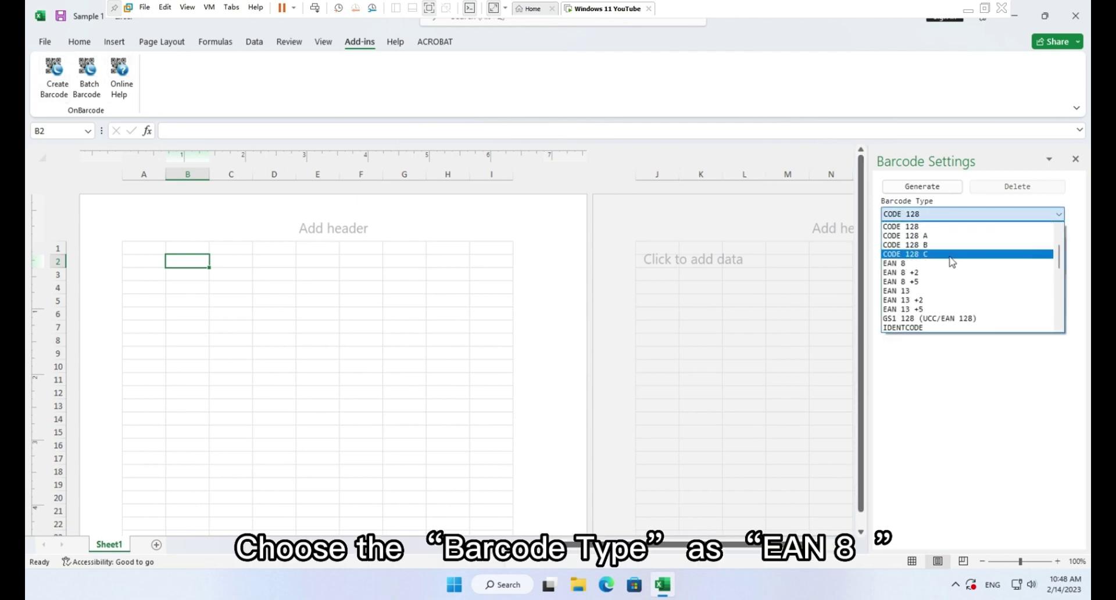
pyautogui.click(957, 271)
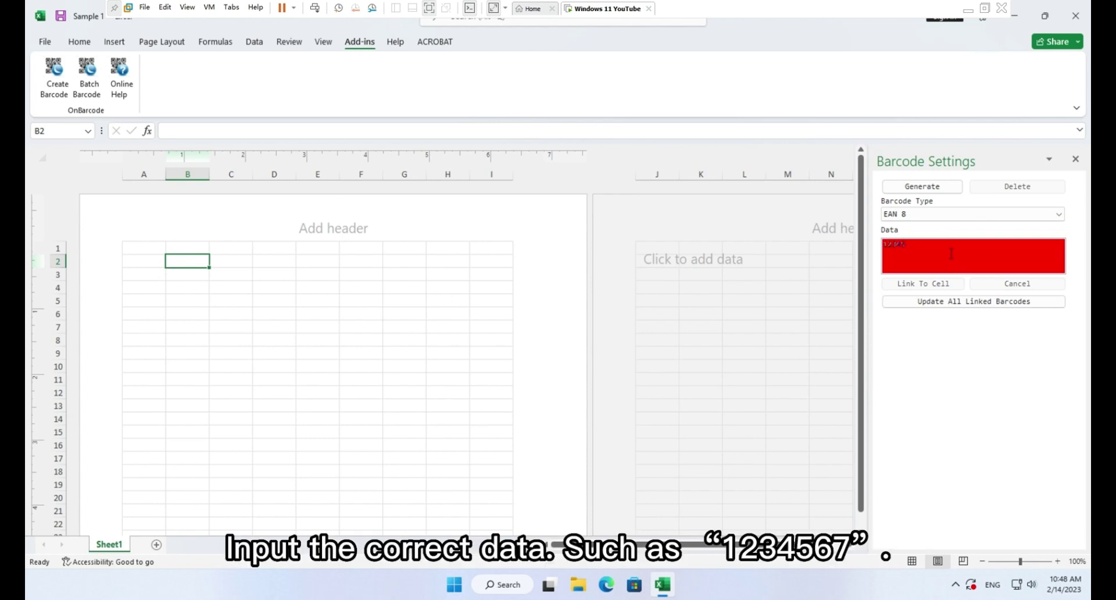
pyautogui.click(951, 254)
pyautogui.write('1234567')
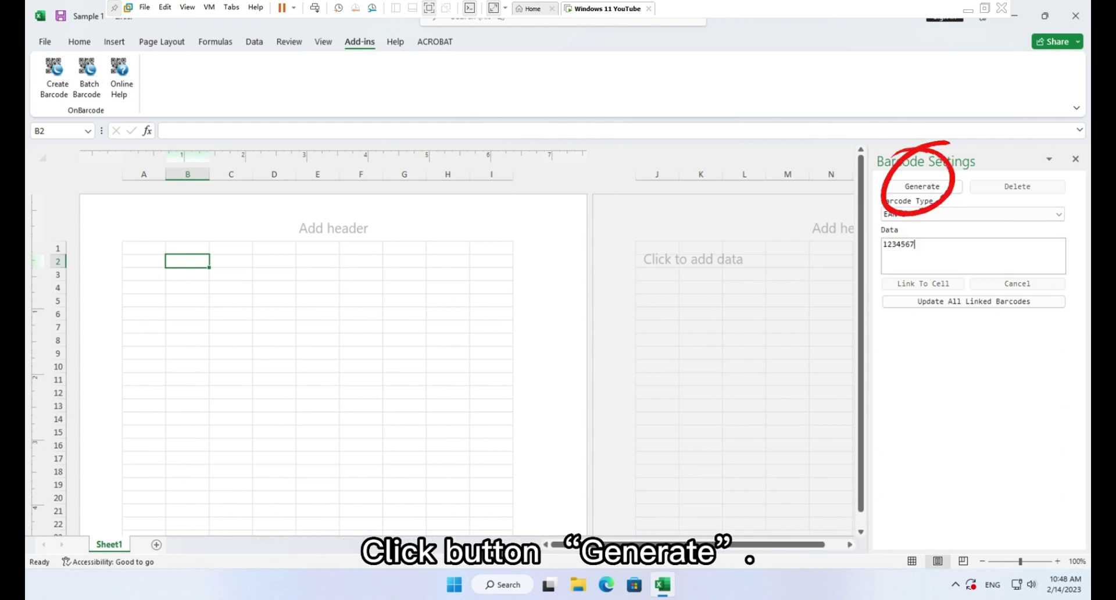
pyautogui.click(935, 190)
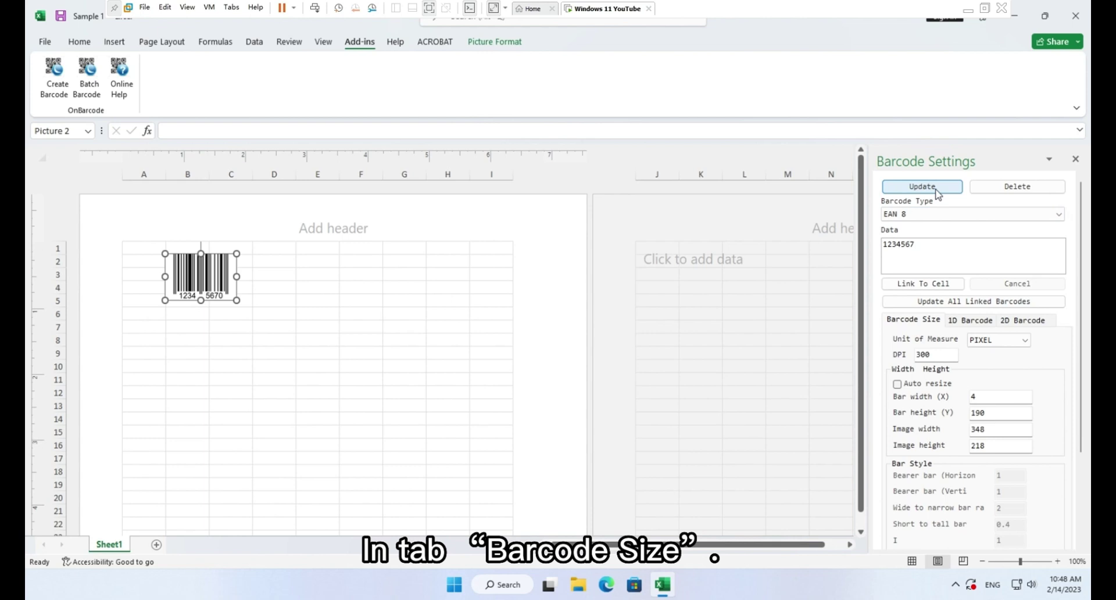
# - Enable auto resize for the selected barcode and set its unit of measure to INCH and its DPI to 900
pyautogui.click(898, 384)
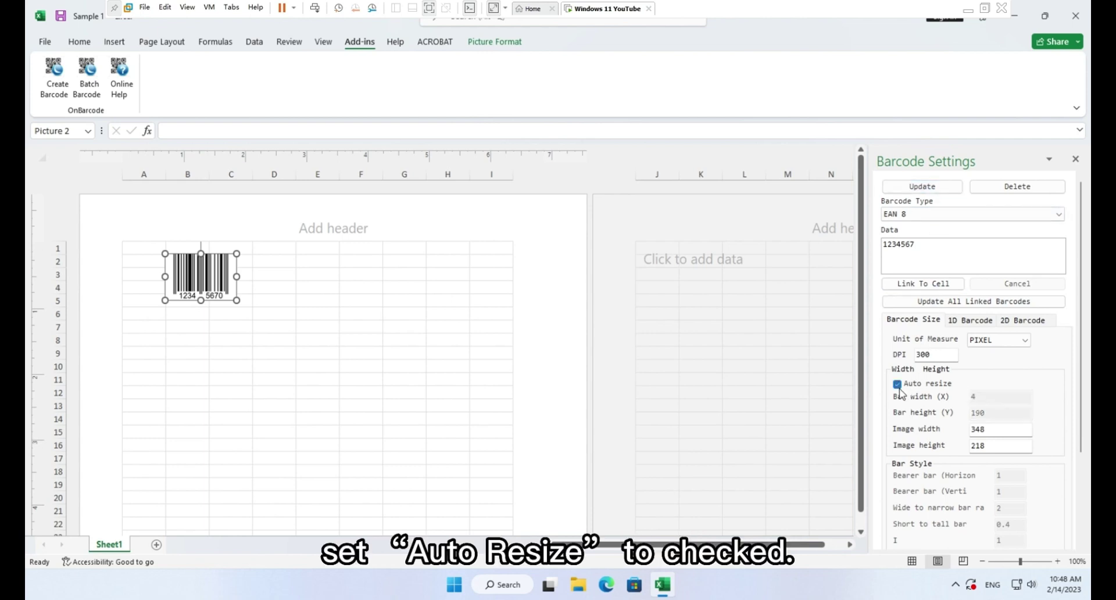
pyautogui.click(998, 342)
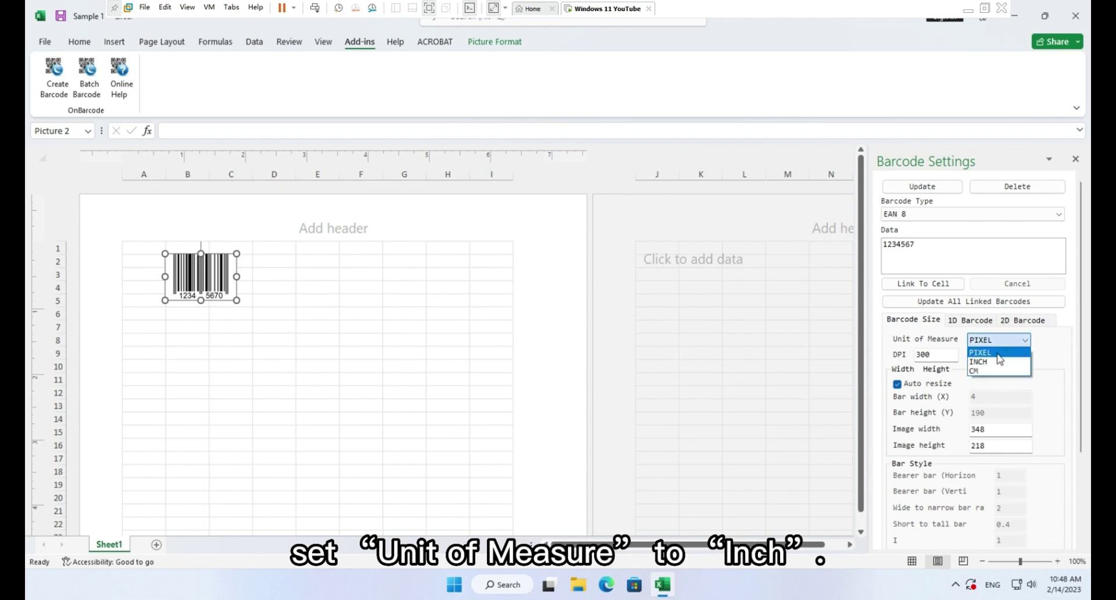
pyautogui.click(988, 361)
pyautogui.moveTo(948, 356); pyautogui.dragTo(916, 357)
pyautogui.write('900')
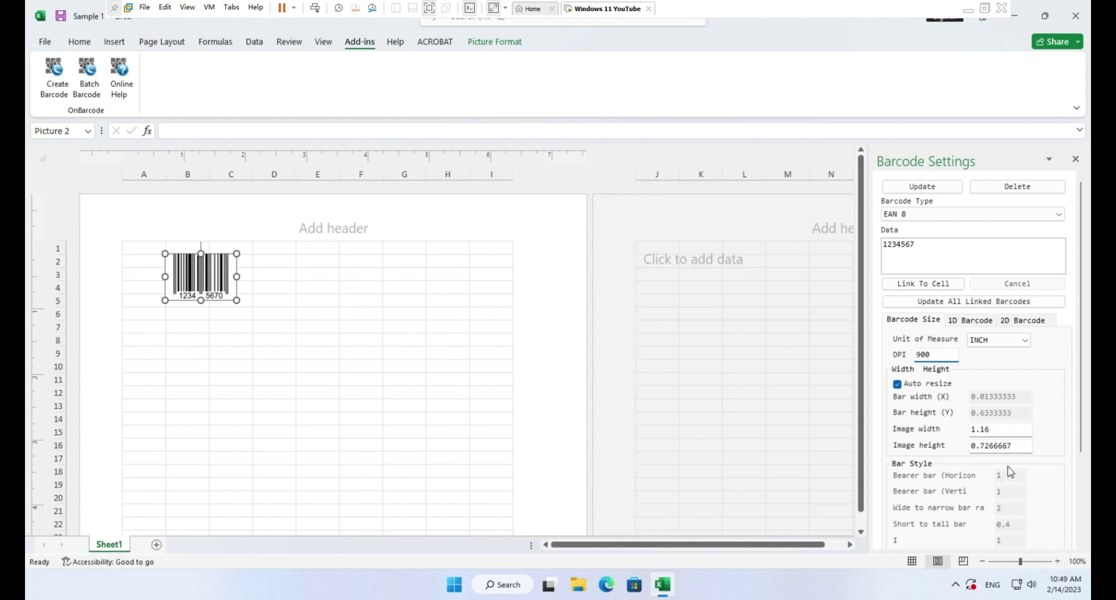
# - Set the barcode's image width to 2 inches and its image height to 1.2 inches
pyautogui.moveTo(1019, 437); pyautogui.dragTo(933, 443)
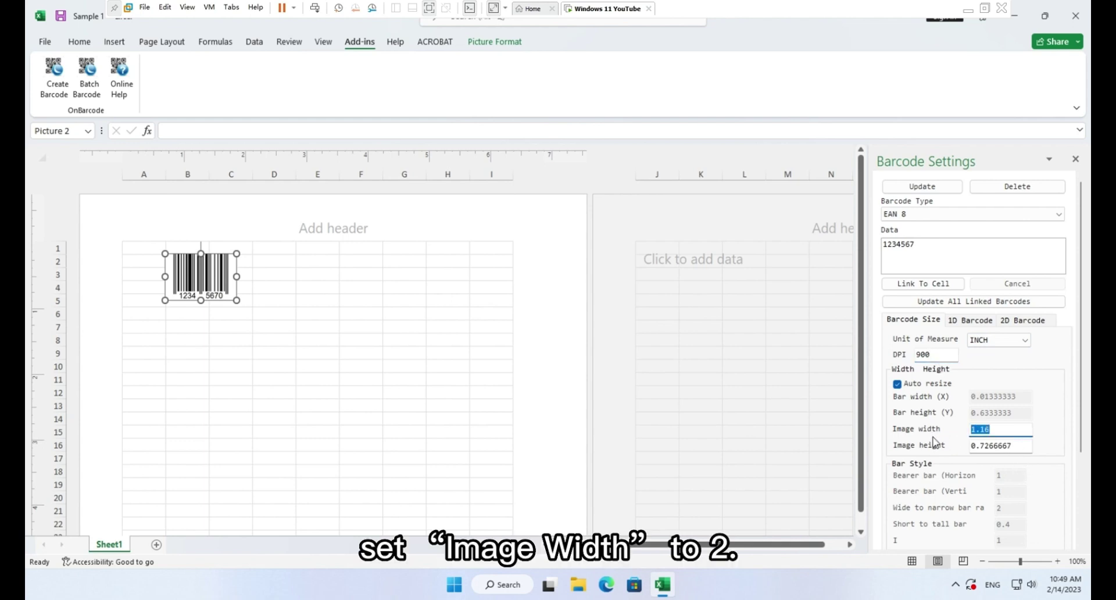
pyautogui.write('2')
pyautogui.click(1032, 449)
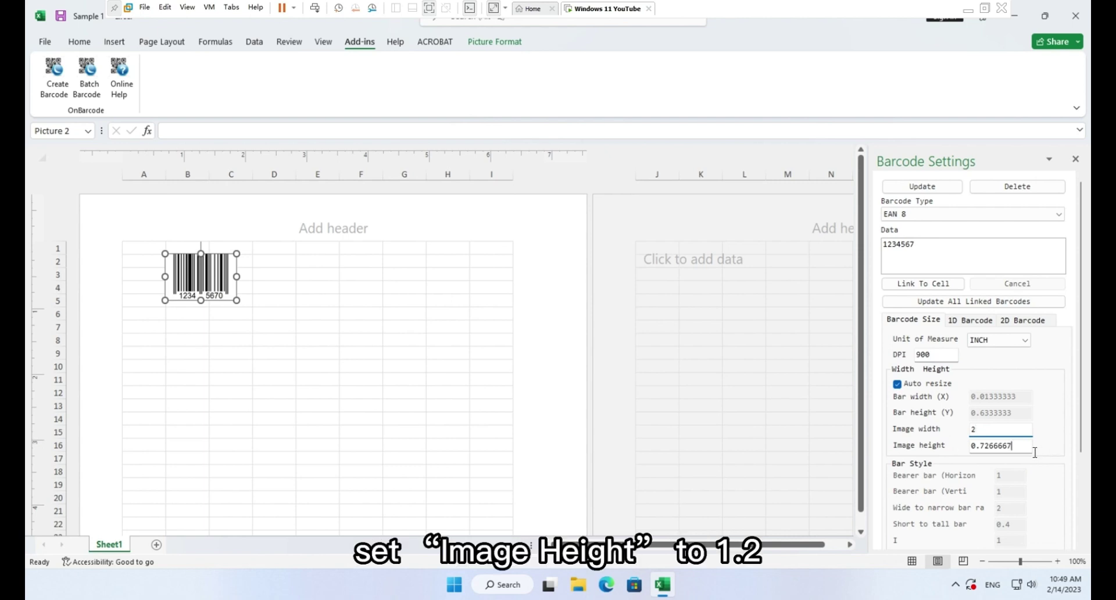
pyautogui.moveTo(1034, 452); pyautogui.dragTo(927, 449)
pyautogui.write('1.')
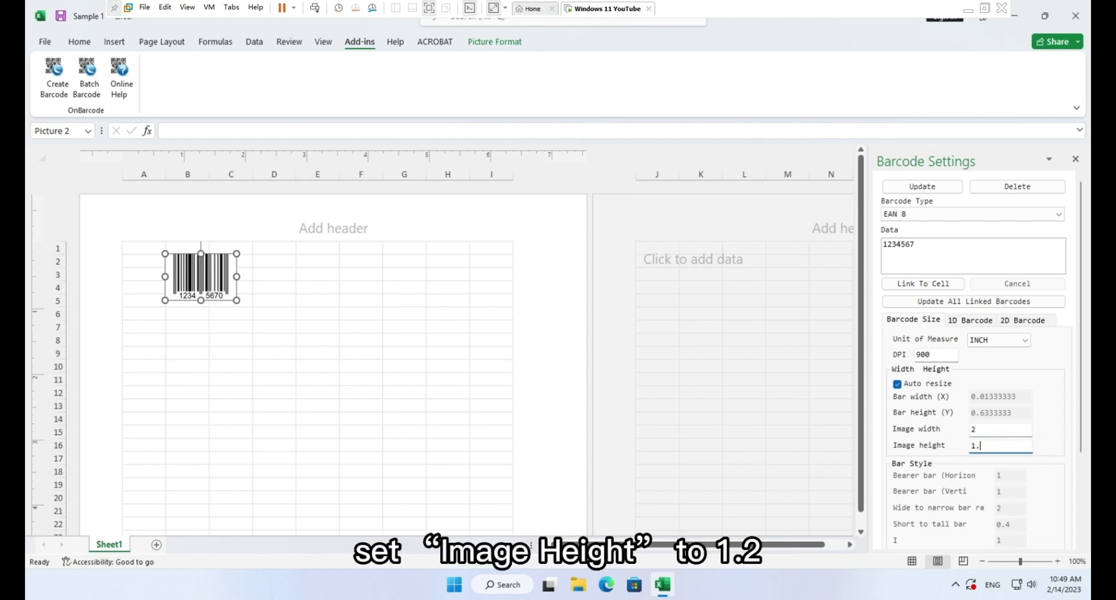
pyautogui.write('2')
# - Set the barcode's text margin to 0.1 inch
pyautogui.scroll(-2, 982, 467)
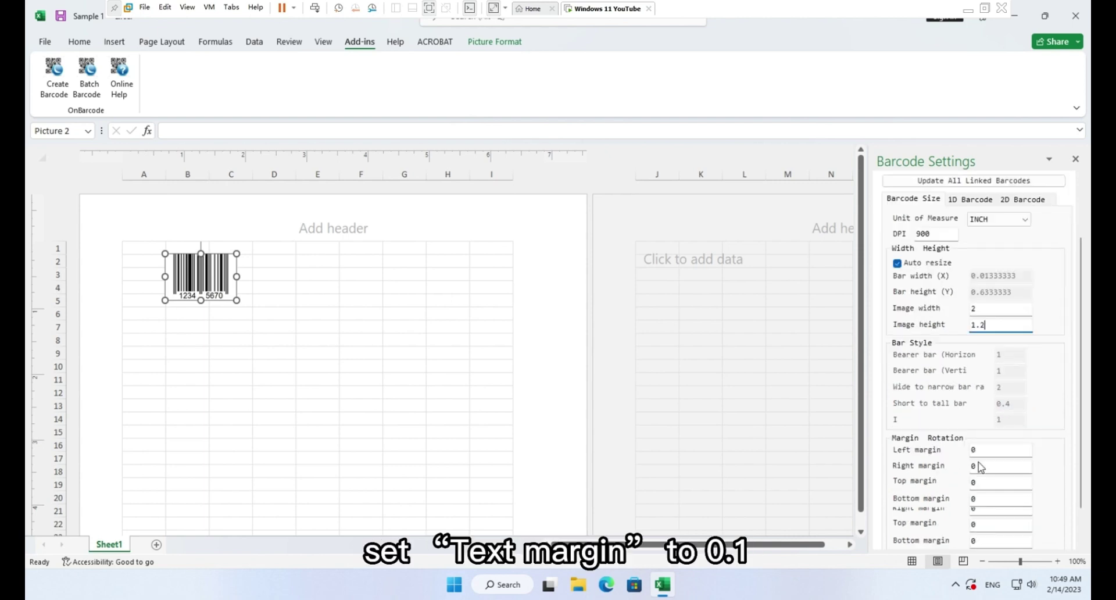
pyautogui.moveTo(1028, 516); pyautogui.dragTo(917, 519)
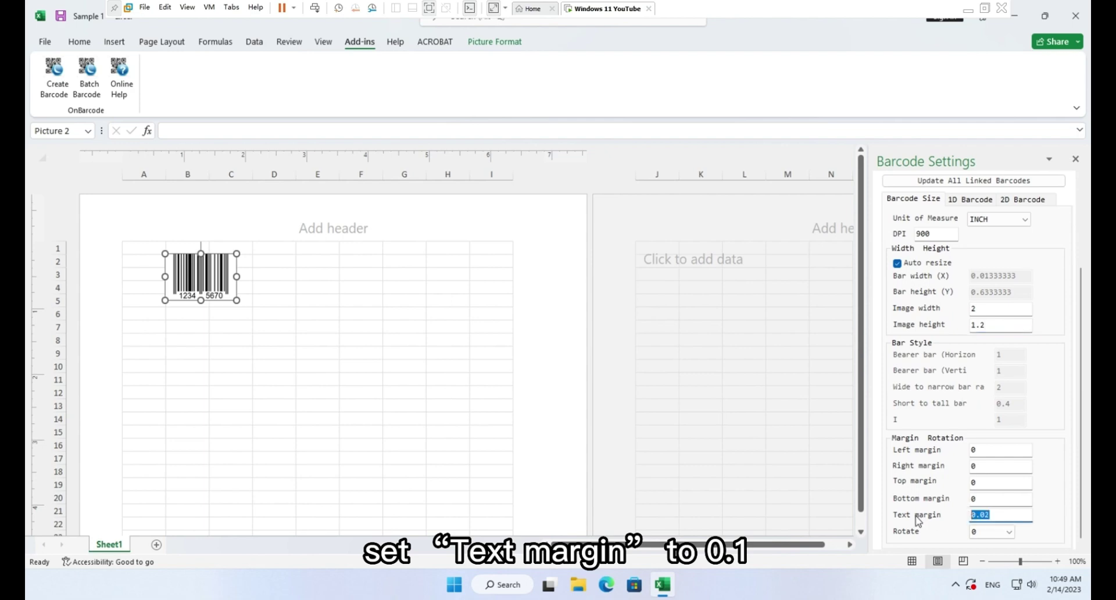
pyautogui.write('0.1')
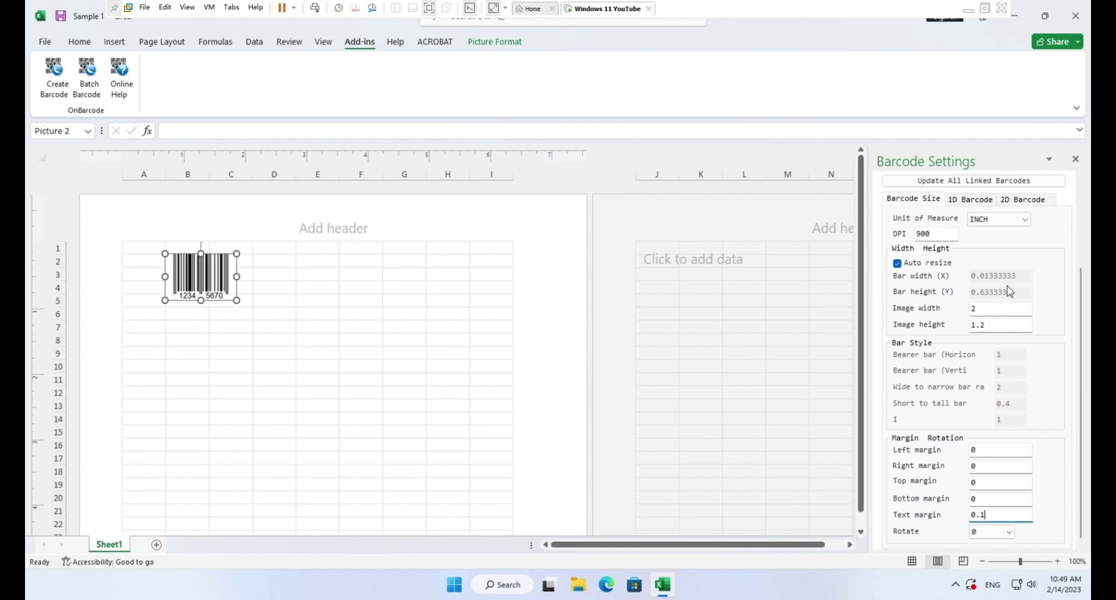
# - Set the barcode data text's font size to 14 and update the barcode with the new settings
pyautogui.click(983, 200)
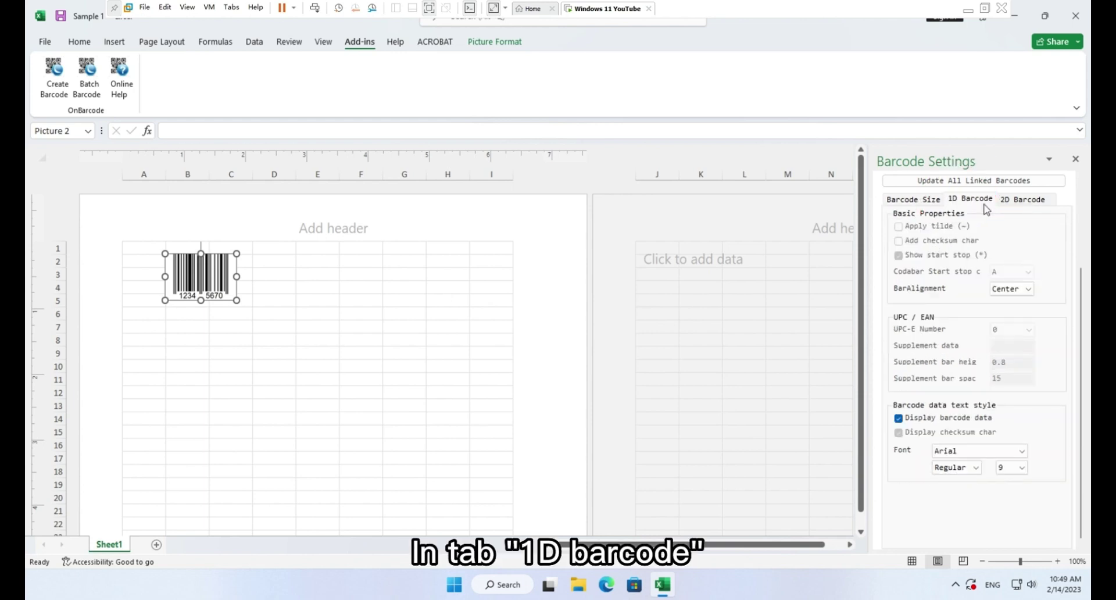
pyautogui.click(1021, 468)
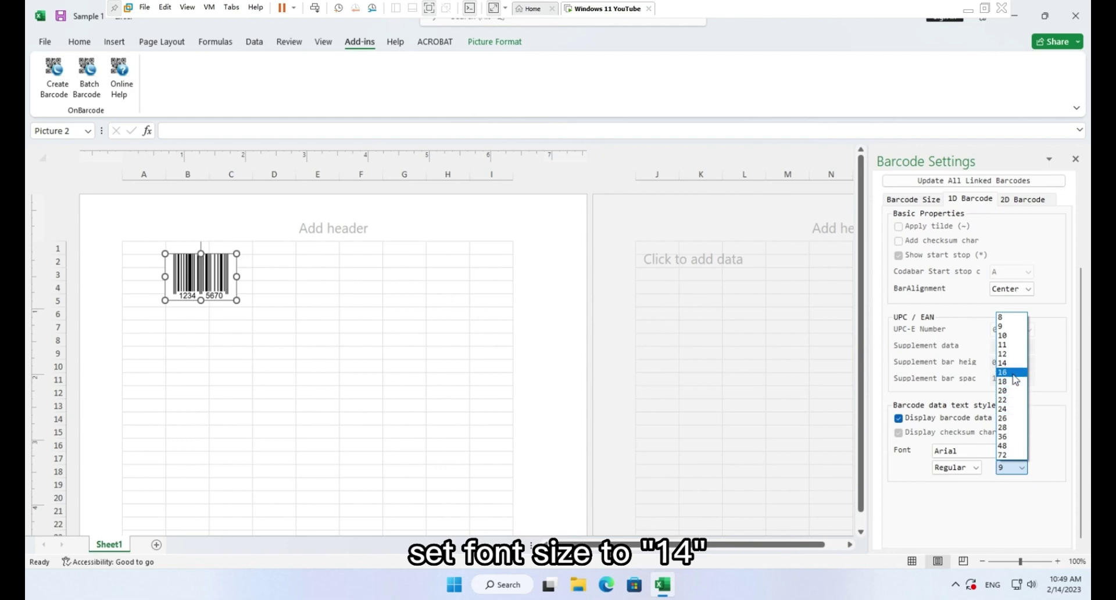
pyautogui.click(1004, 363)
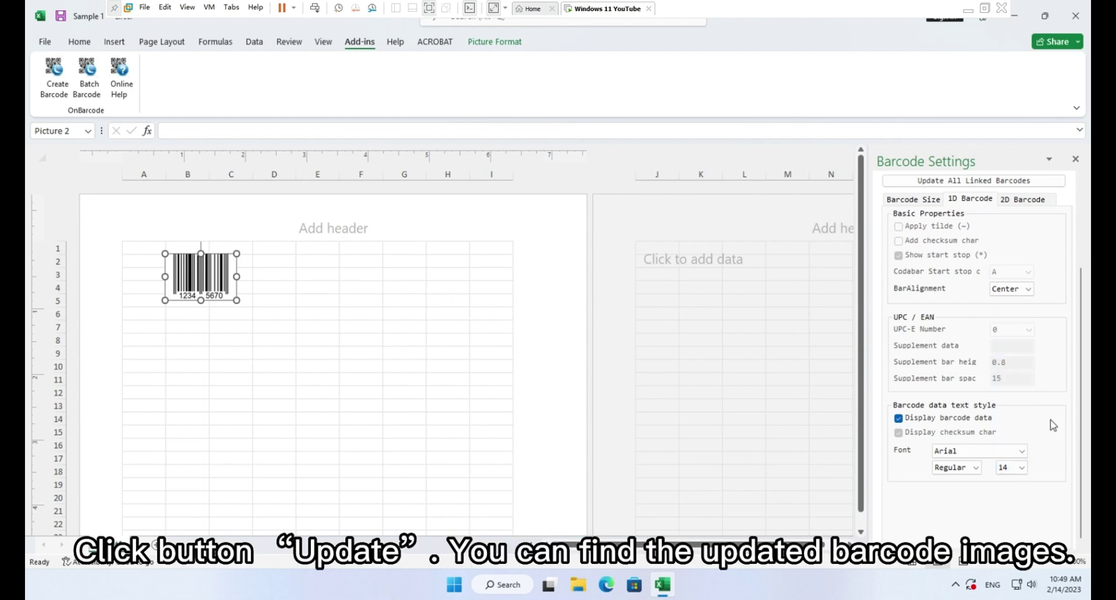
pyautogui.scroll(4, 1054, 425)
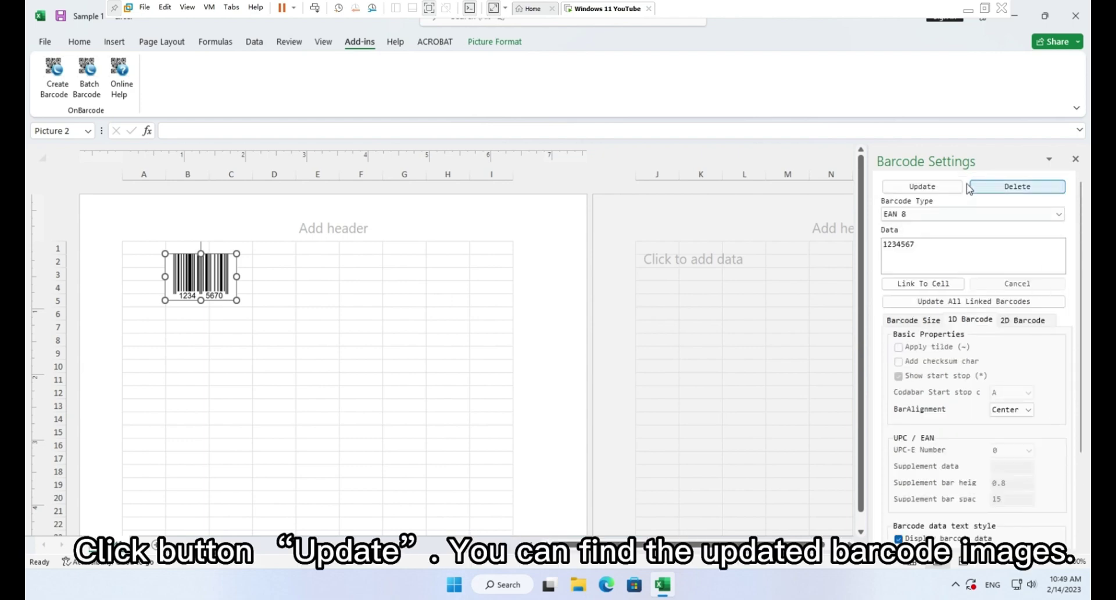
pyautogui.click(943, 187)
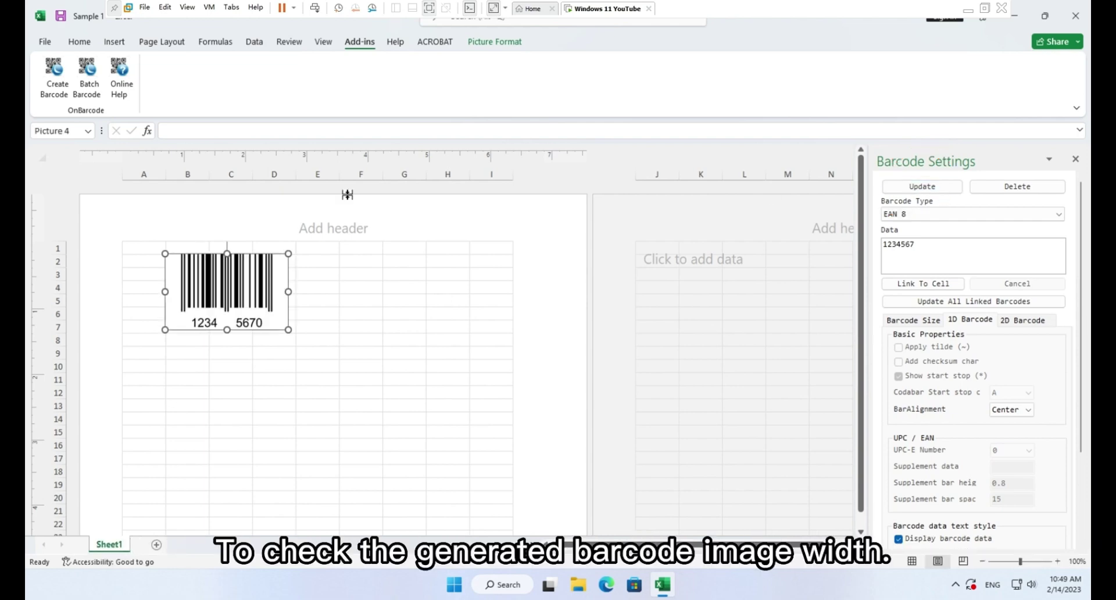
# - Fill cells A1:E9 behind the barcode image with gray
pyautogui.moveTo(152, 249); pyautogui.dragTo(330, 365)
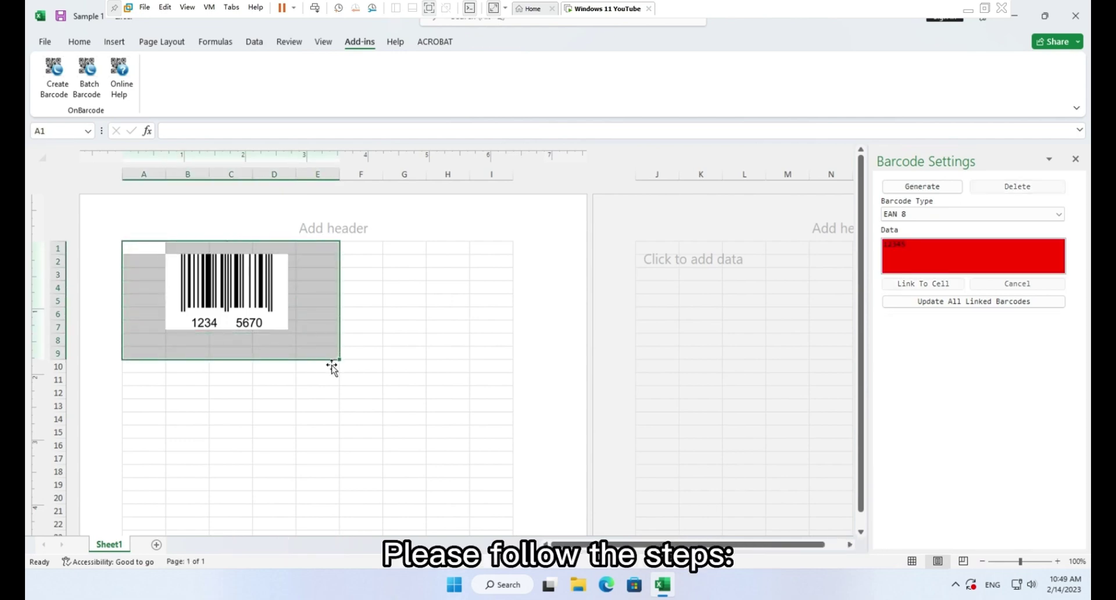
pyautogui.rightClick(321, 326)
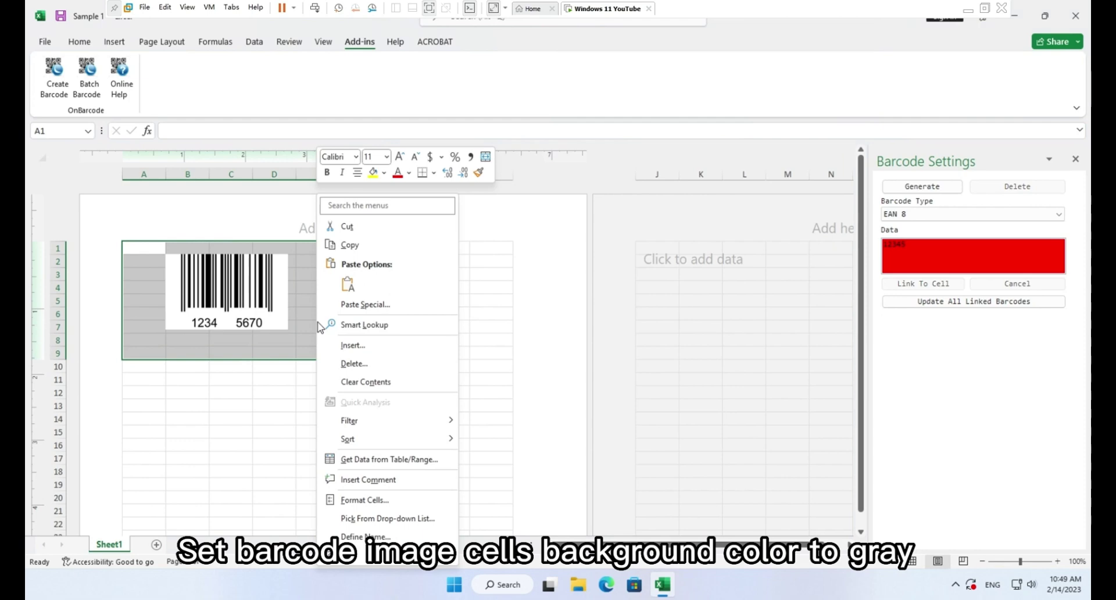
pyautogui.click(388, 178)
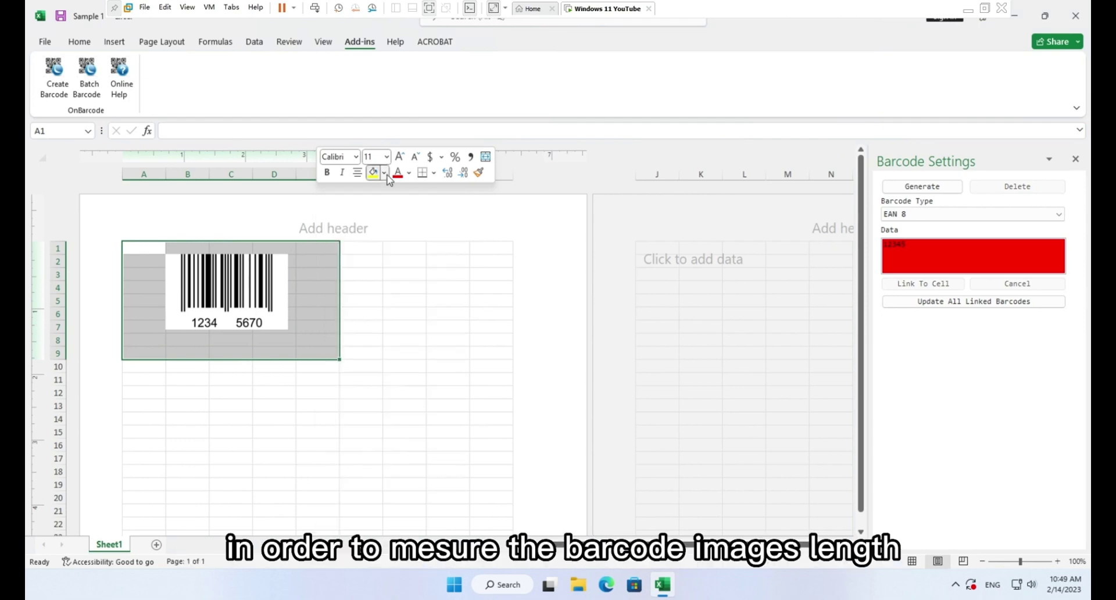
pyautogui.click(386, 175)
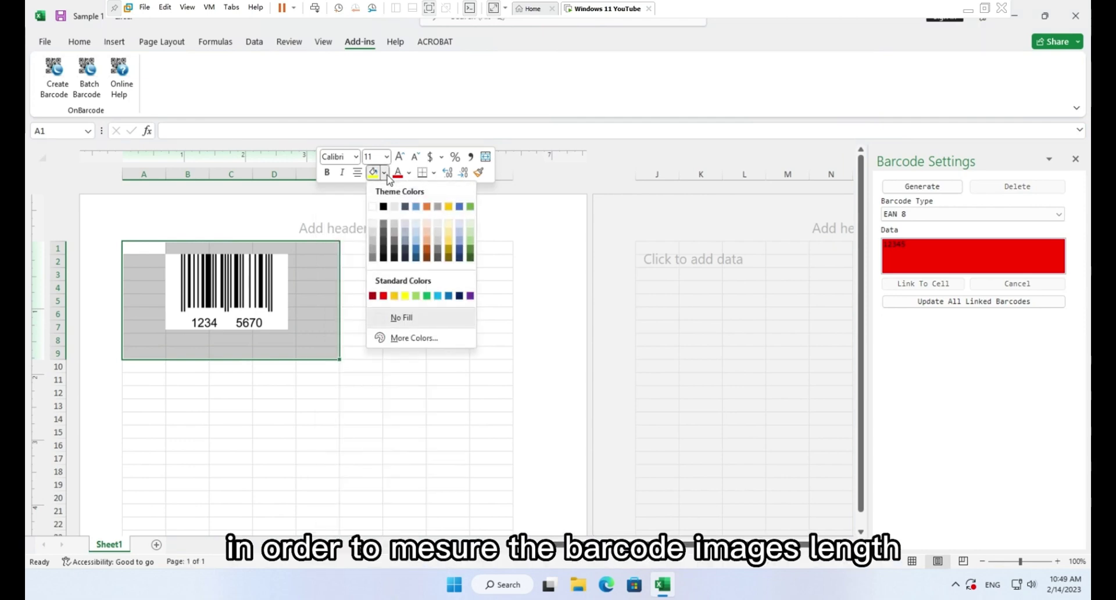
pyautogui.click(375, 256)
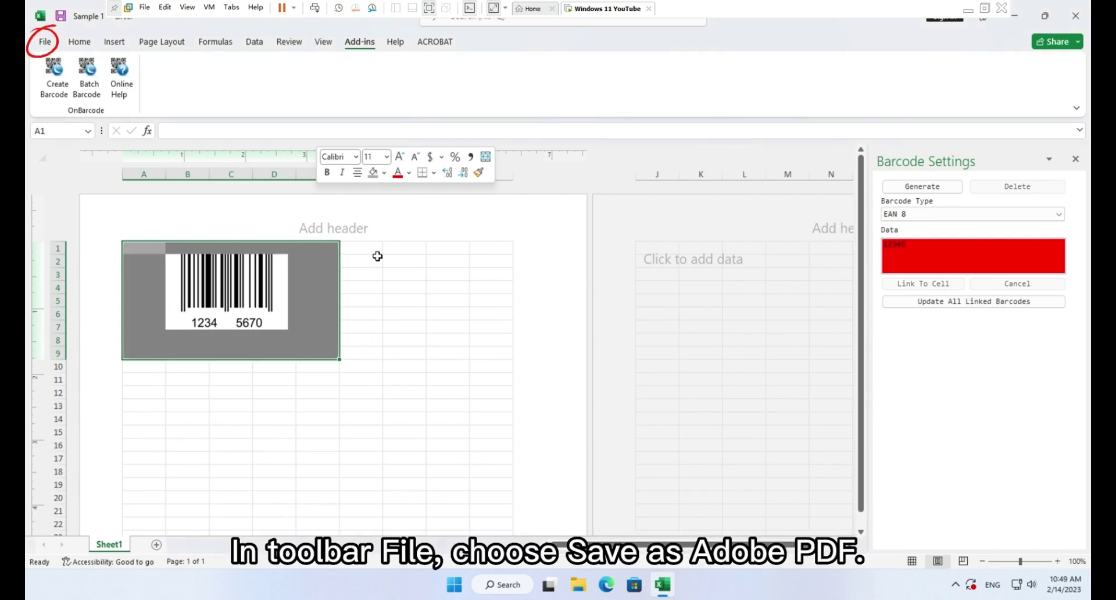
# - Save the workbook as the Adobe PDF file Sample 1 on the Desktop, letting PDFMaker save the workbook first
pyautogui.click(45, 41)
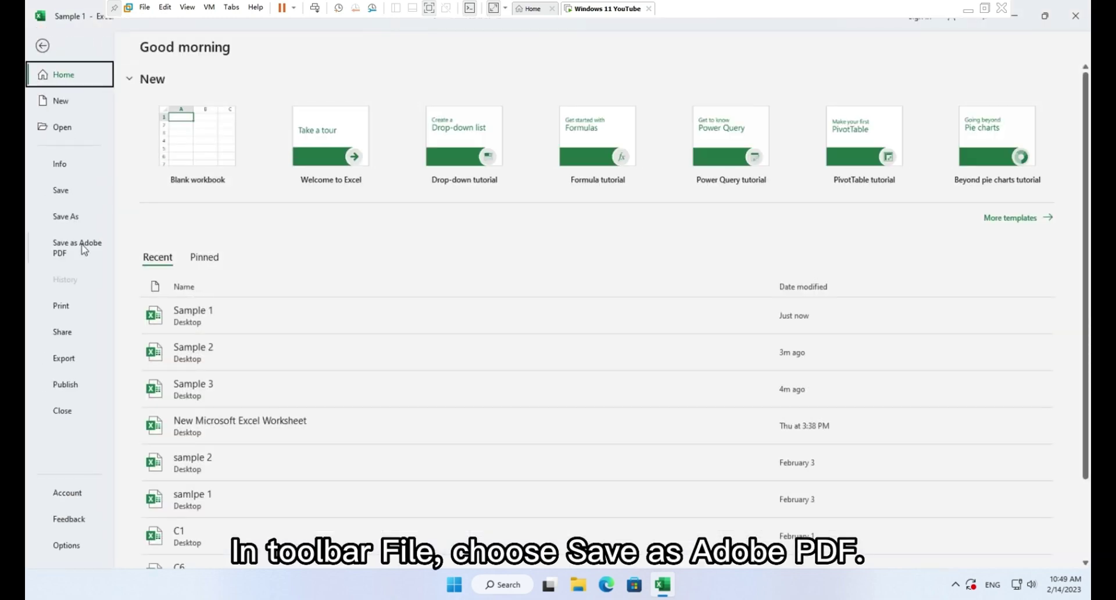
pyautogui.click(89, 250)
pyautogui.click(593, 418)
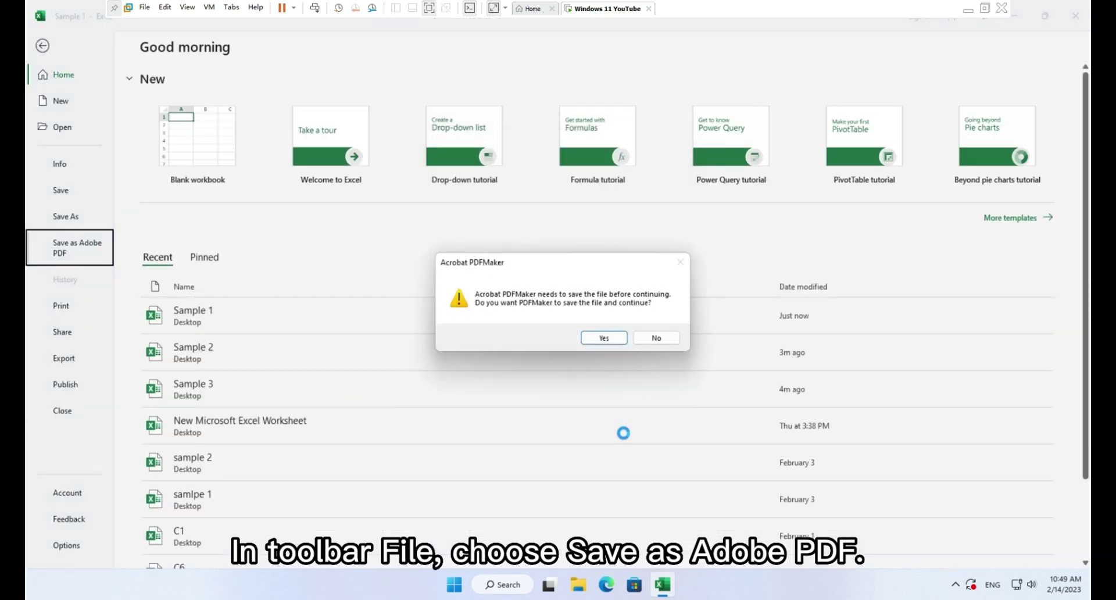
pyautogui.click(607, 337)
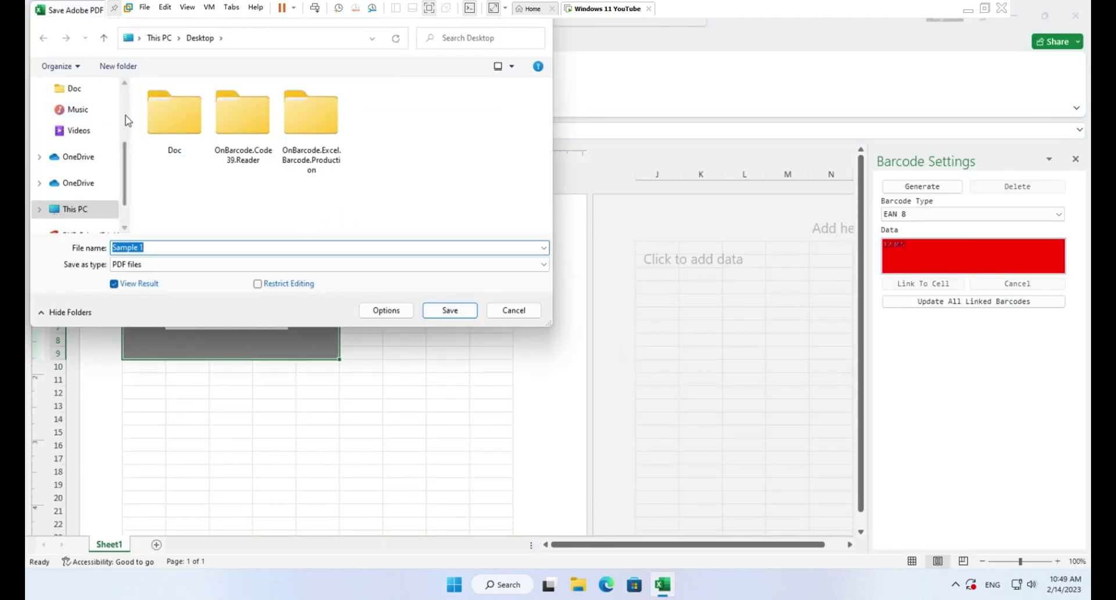
pyautogui.click(450, 310)
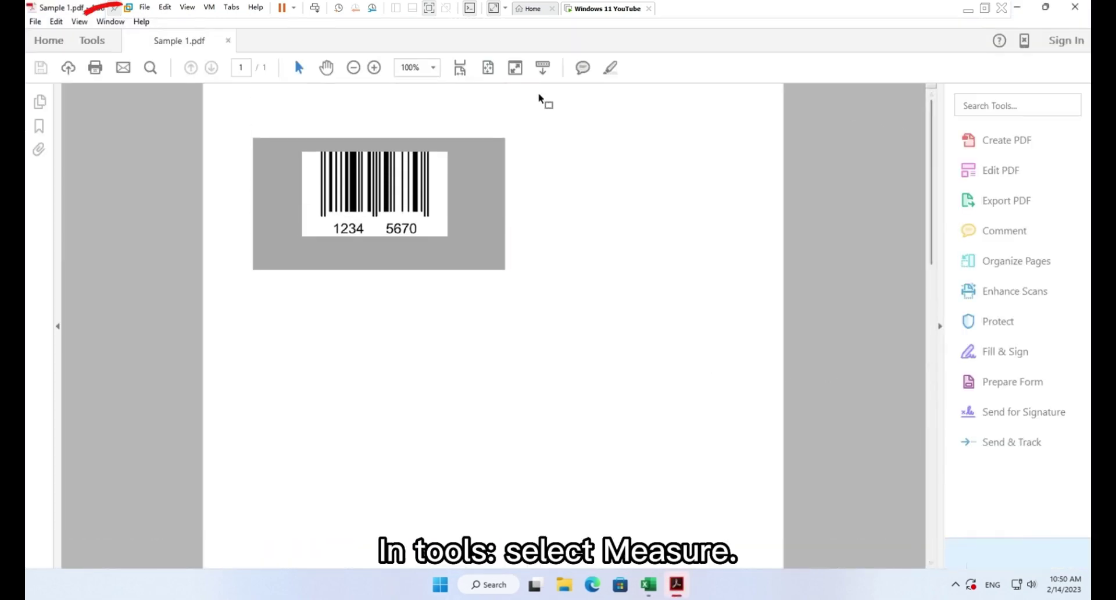
# - Measure the width of the barcode image in the Sample 1 PDF with Acrobat's Measuring Tool
pyautogui.click(97, 47)
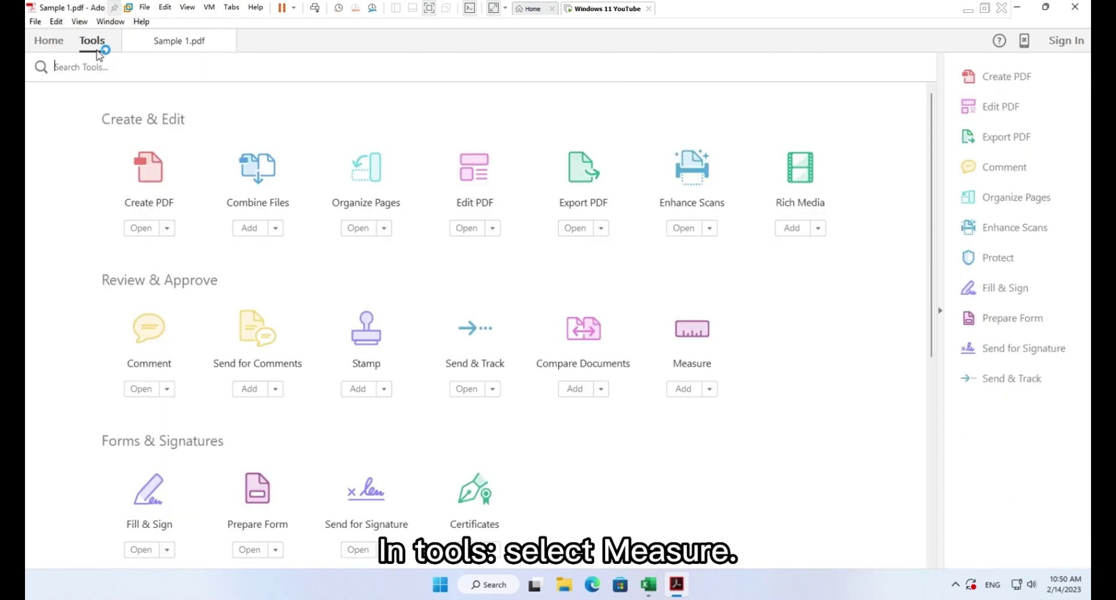
pyautogui.click(703, 352)
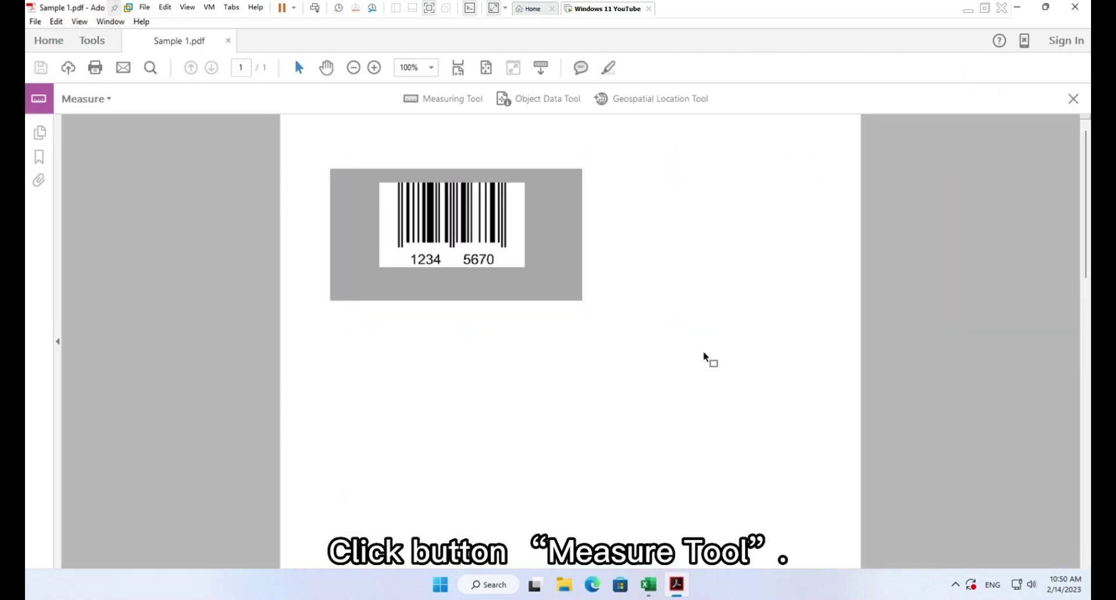
pyautogui.click(463, 105)
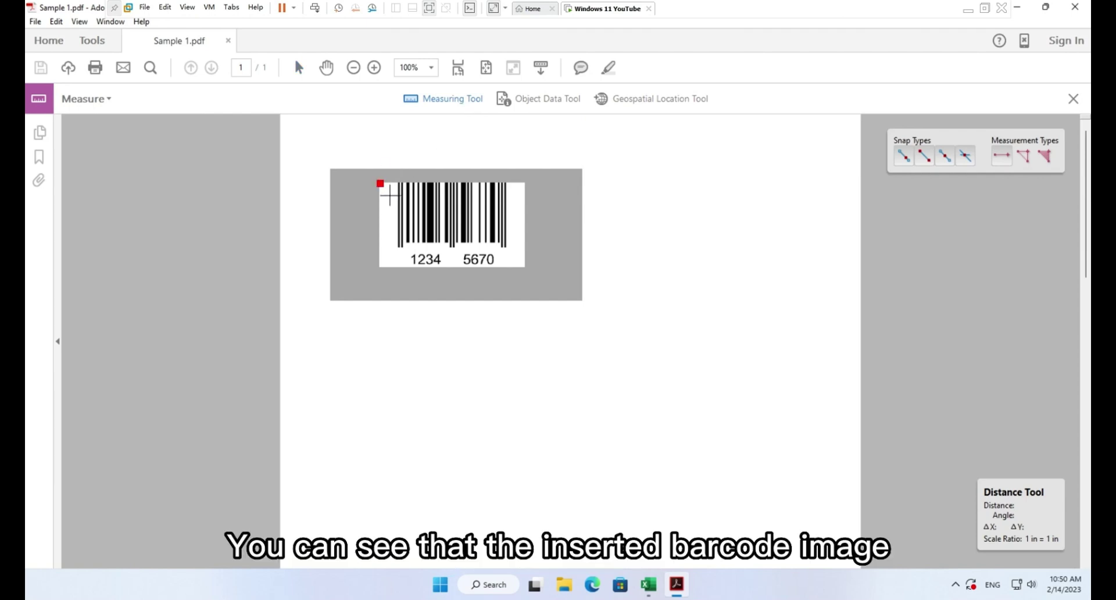
pyautogui.click(379, 168)
pyautogui.click(511, 141)
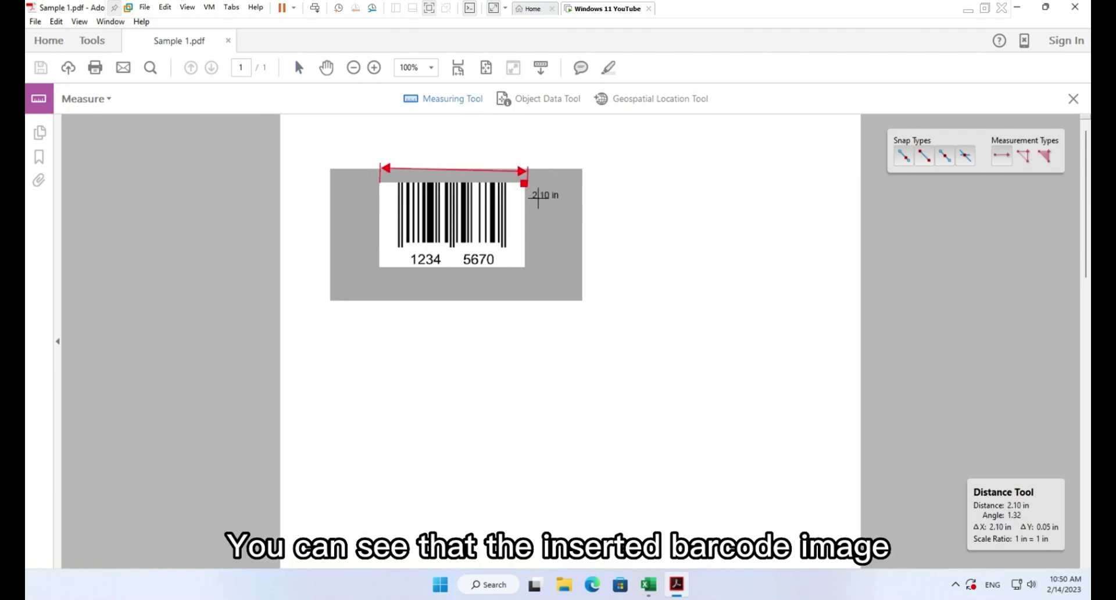
pyautogui.click(524, 182)
pyautogui.click(525, 154)
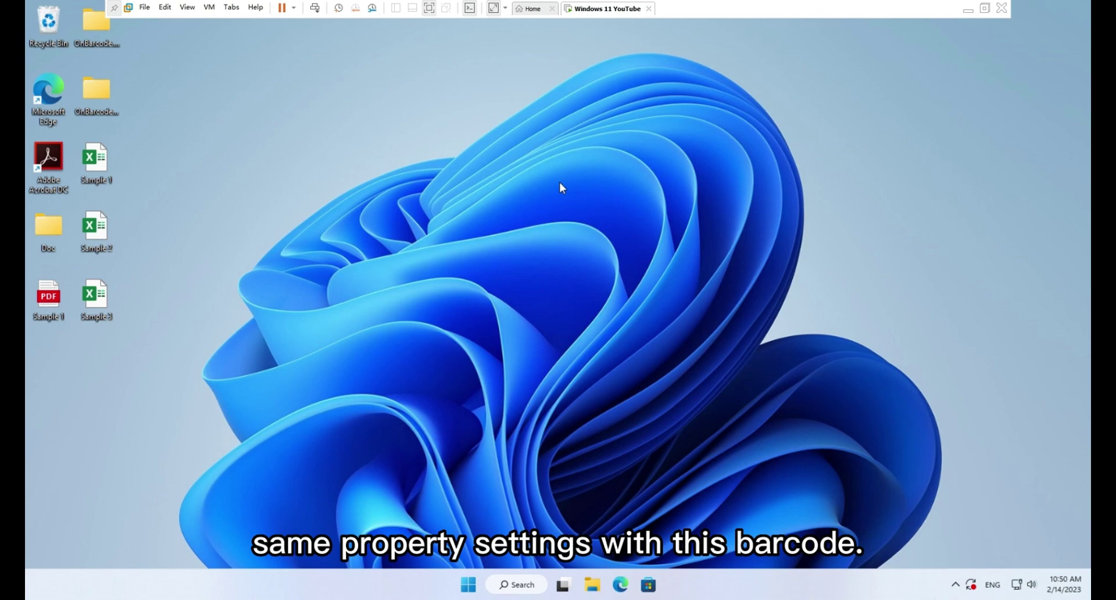
# - Open the Sample 3 workbook from the desktop and bring up OnBarcode's single and batch barcode settings
pyautogui.doubleClick(90, 298)
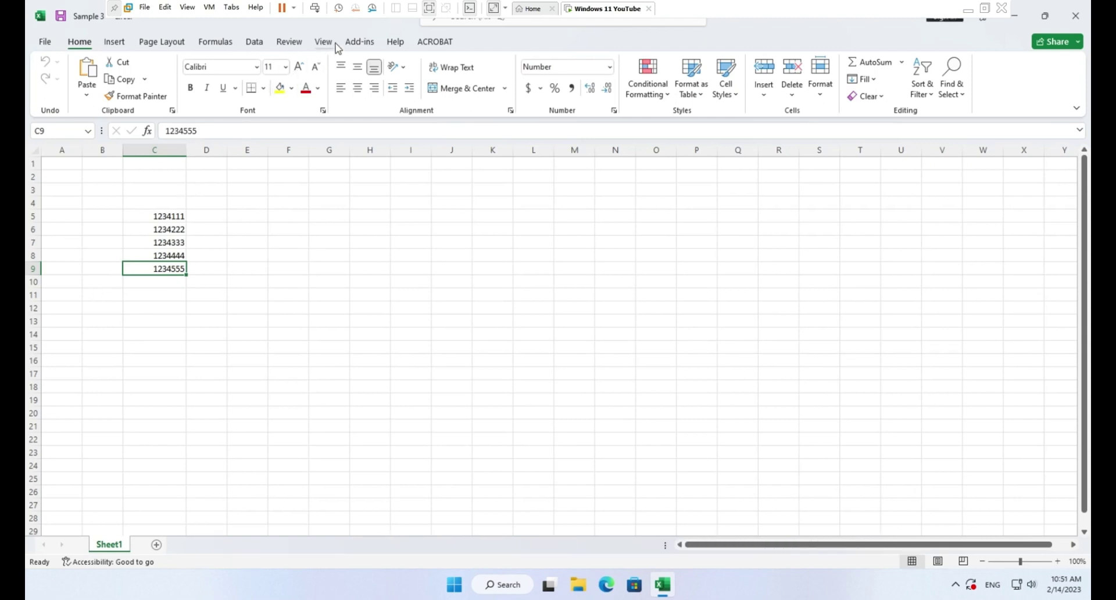
pyautogui.click(353, 45)
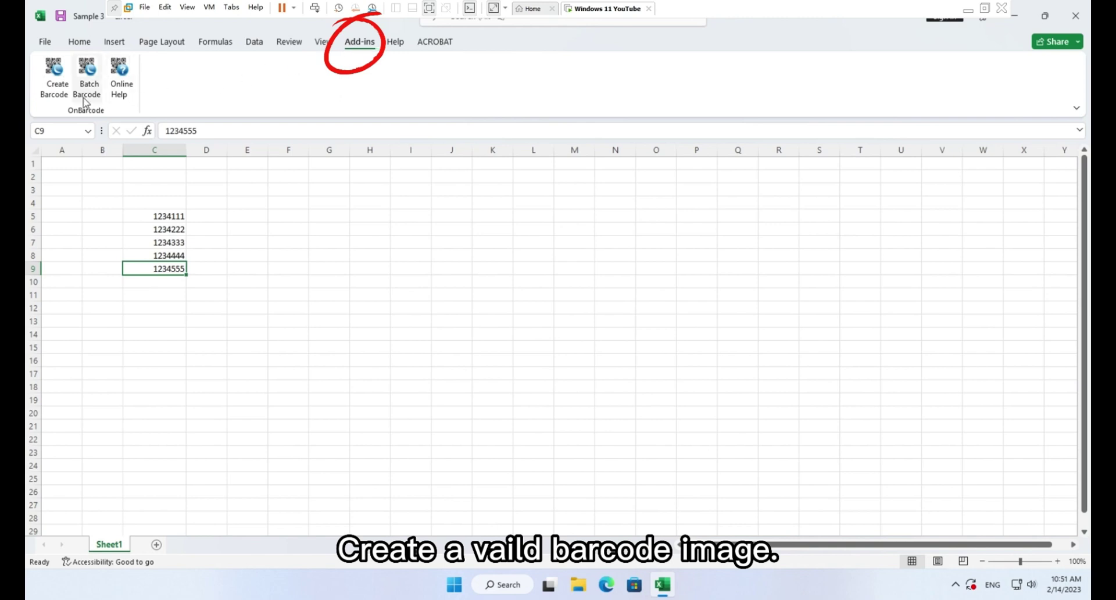
pyautogui.click(56, 87)
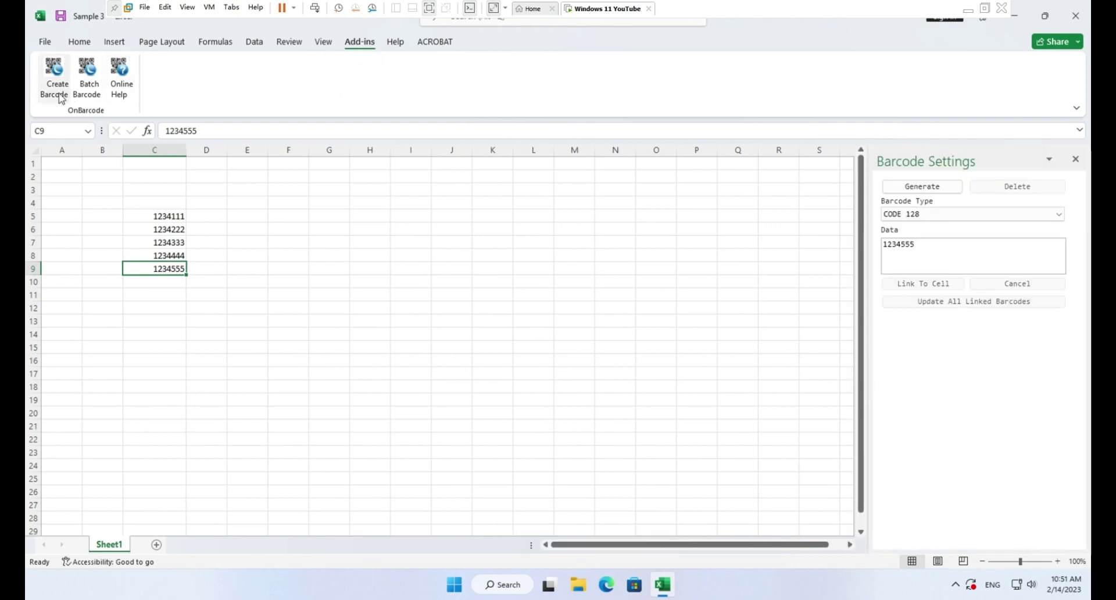
pyautogui.click(95, 95)
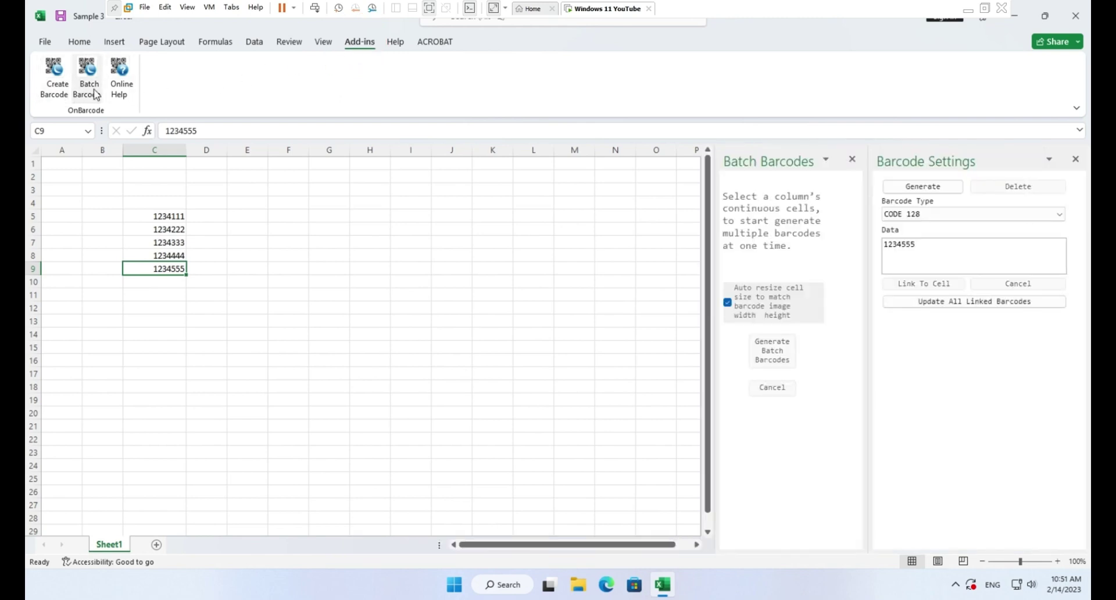
# - Generate an EAN 8 barcode with the data 1234567 at cell J8
pyautogui.click(451, 256)
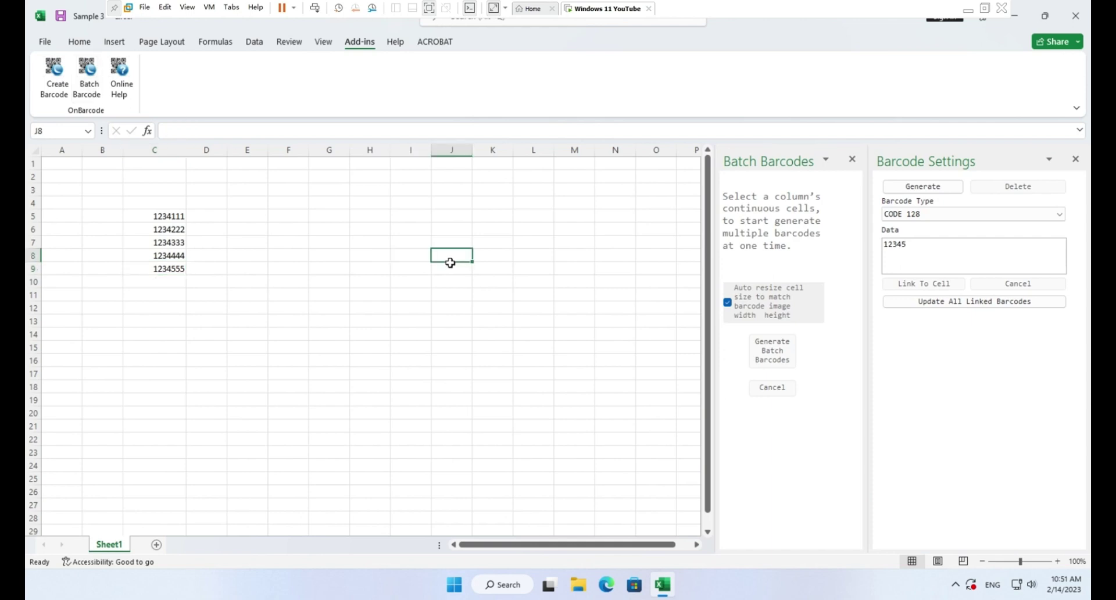
pyautogui.click(974, 214)
pyautogui.click(924, 259)
pyautogui.write('67')
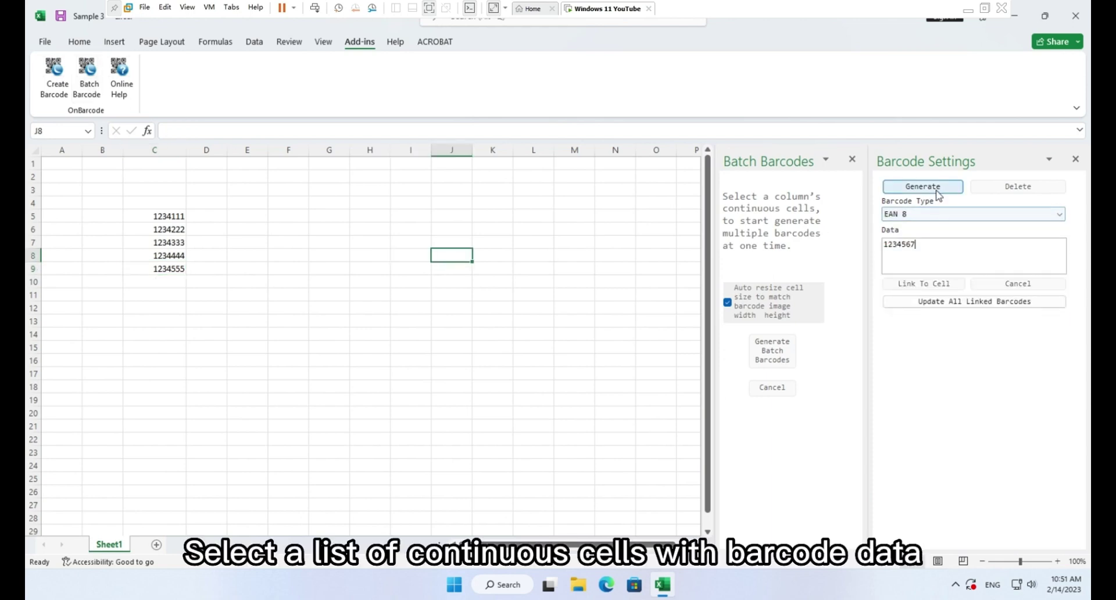
pyautogui.click(936, 191)
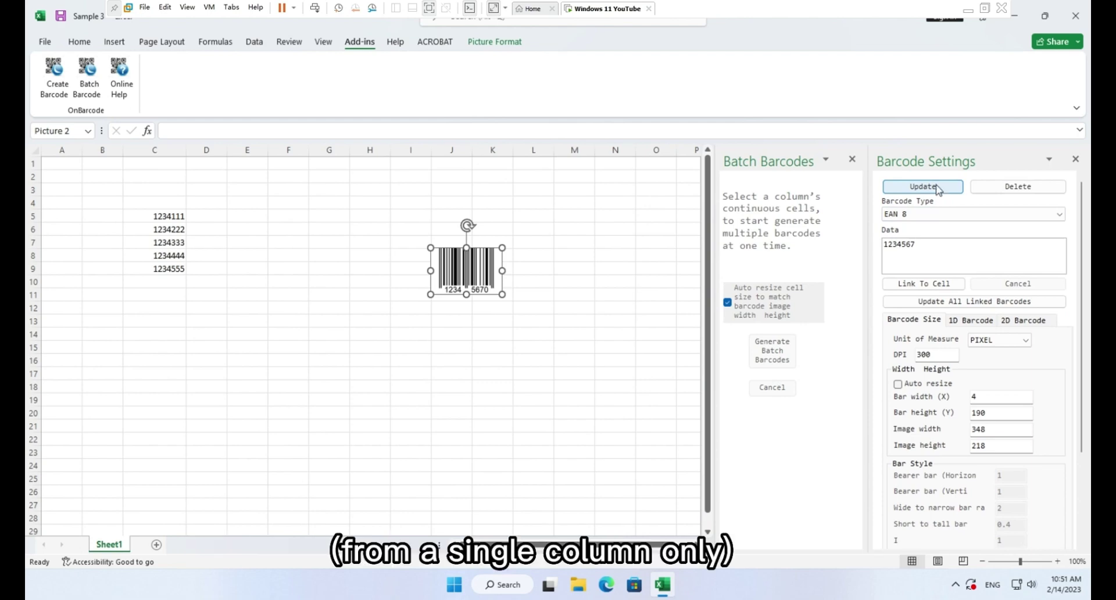
# - Batch-generate barcodes from the data in C5:C9, using the existing EAN 8 barcode as the template and E5 as the first barcode's cell
pyautogui.moveTo(167, 217); pyautogui.dragTo(177, 274)
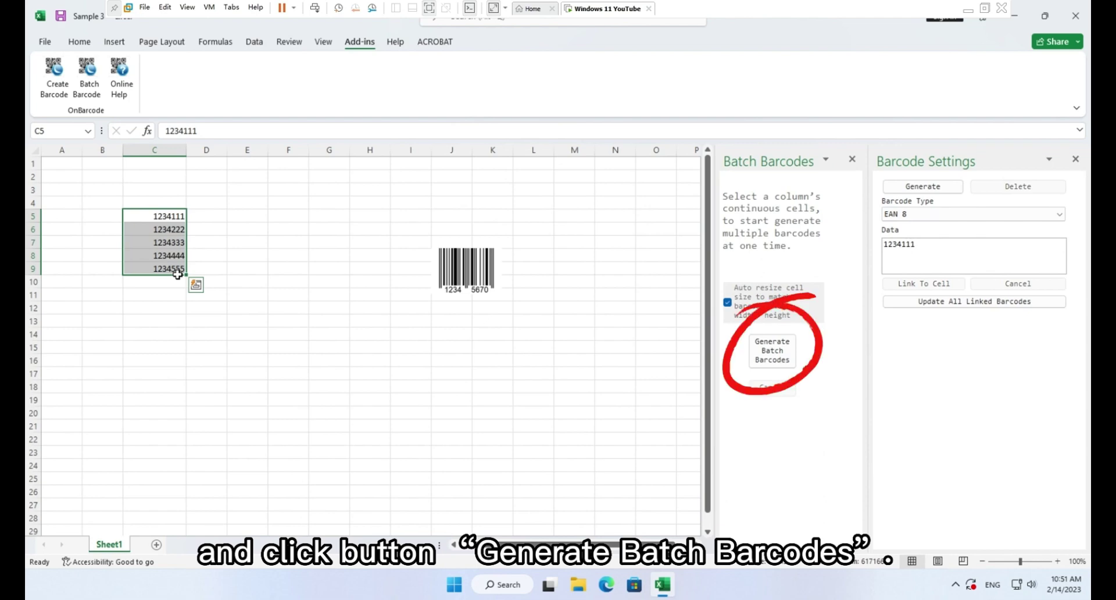
pyautogui.click(771, 352)
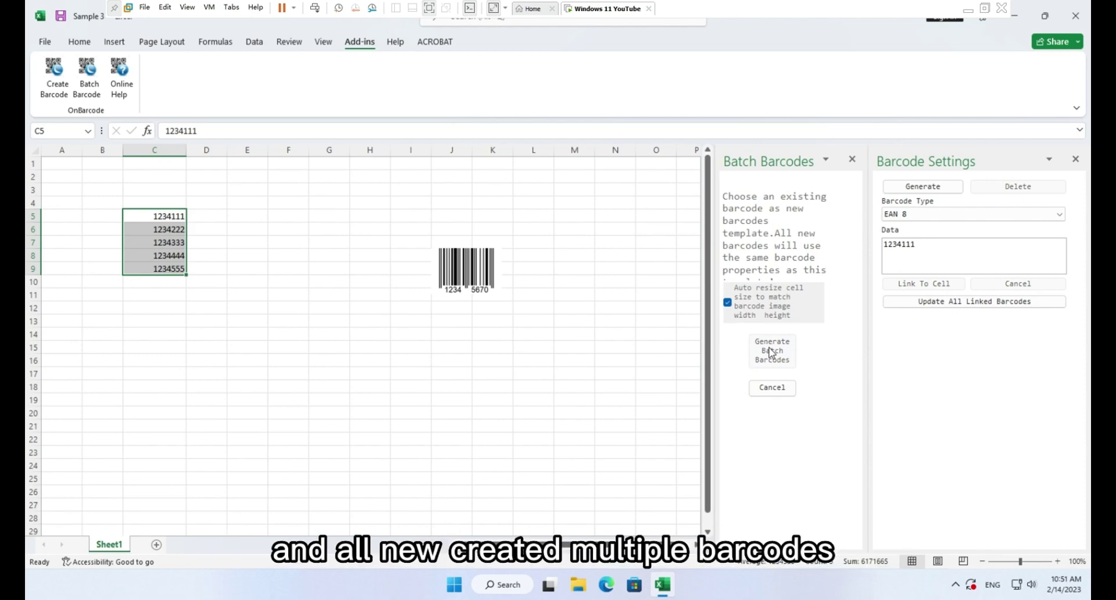
pyautogui.click(482, 282)
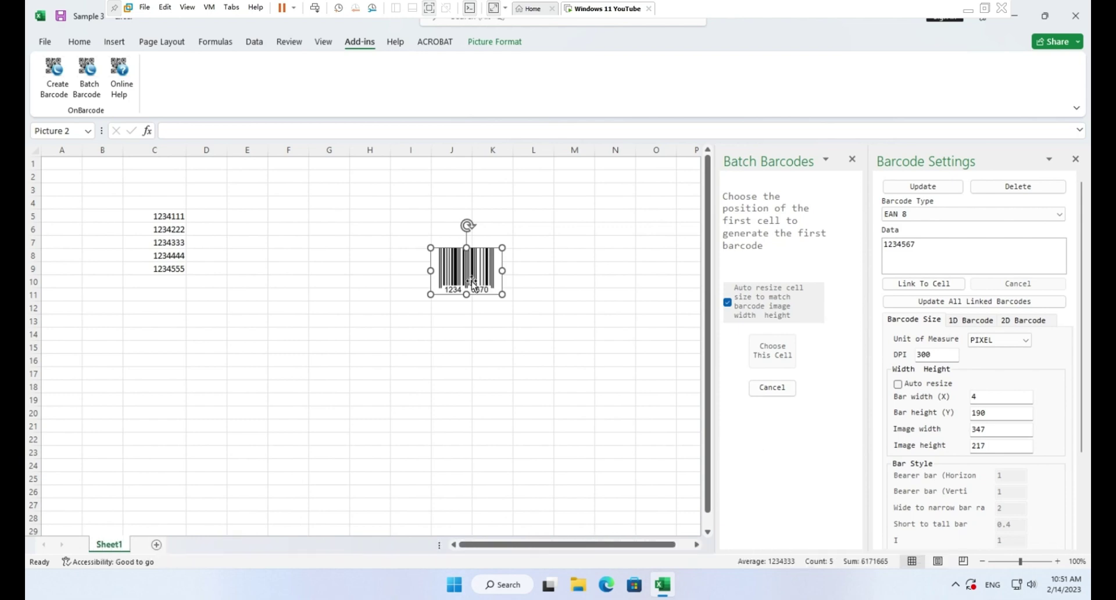
pyautogui.click(259, 223)
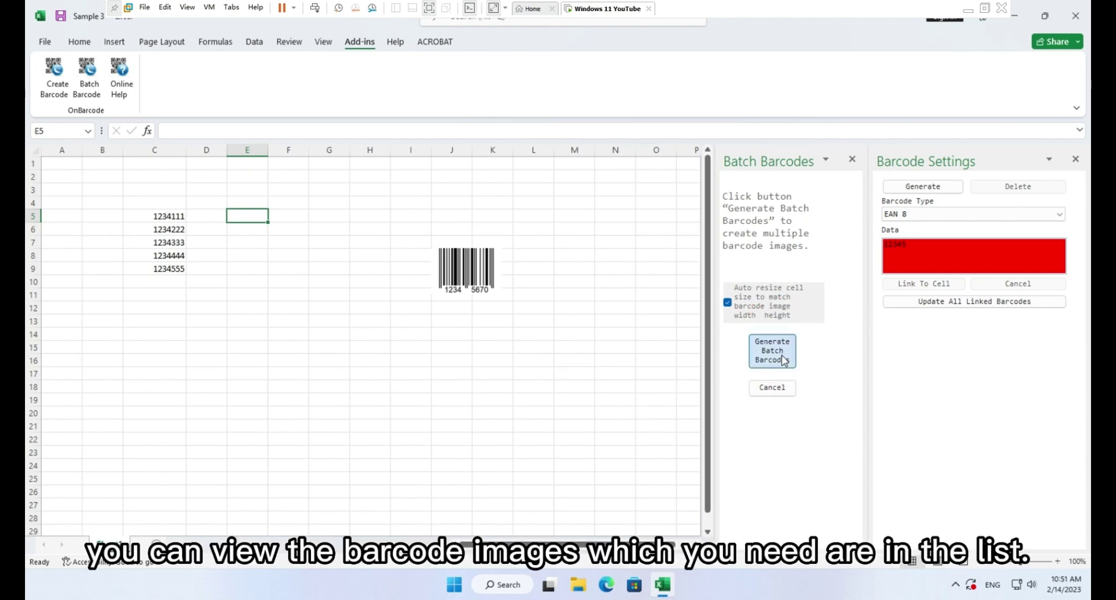
pyautogui.click(780, 351)
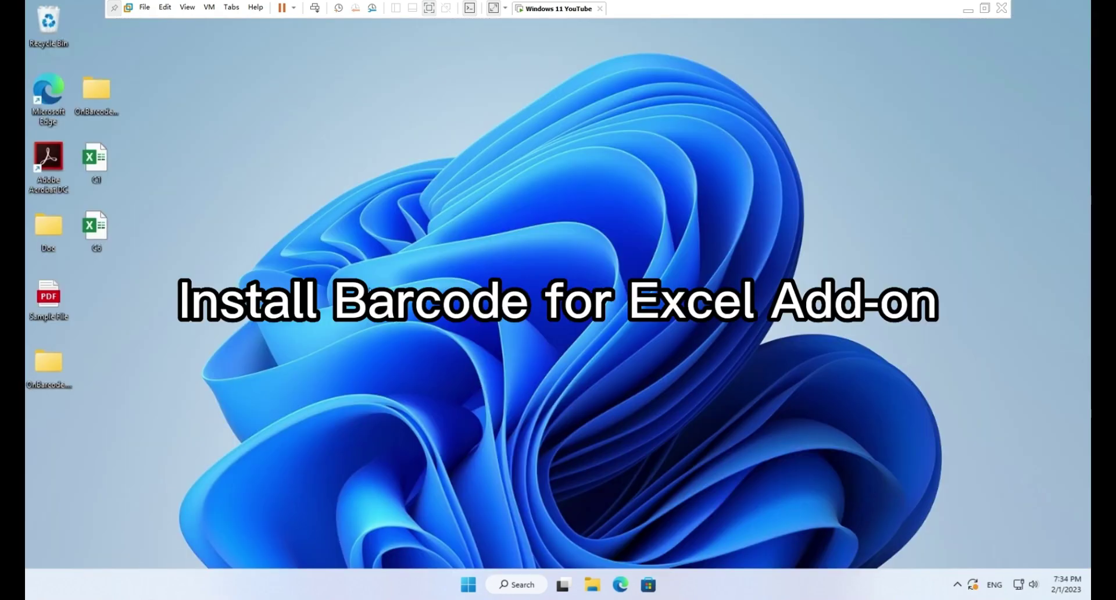
# - Launch the 64-bit Barcode Addin for Excel 2021 installer from the OnBarcode.Excel.Barcode.Production folder on the desktop
pyautogui.click(99, 92)
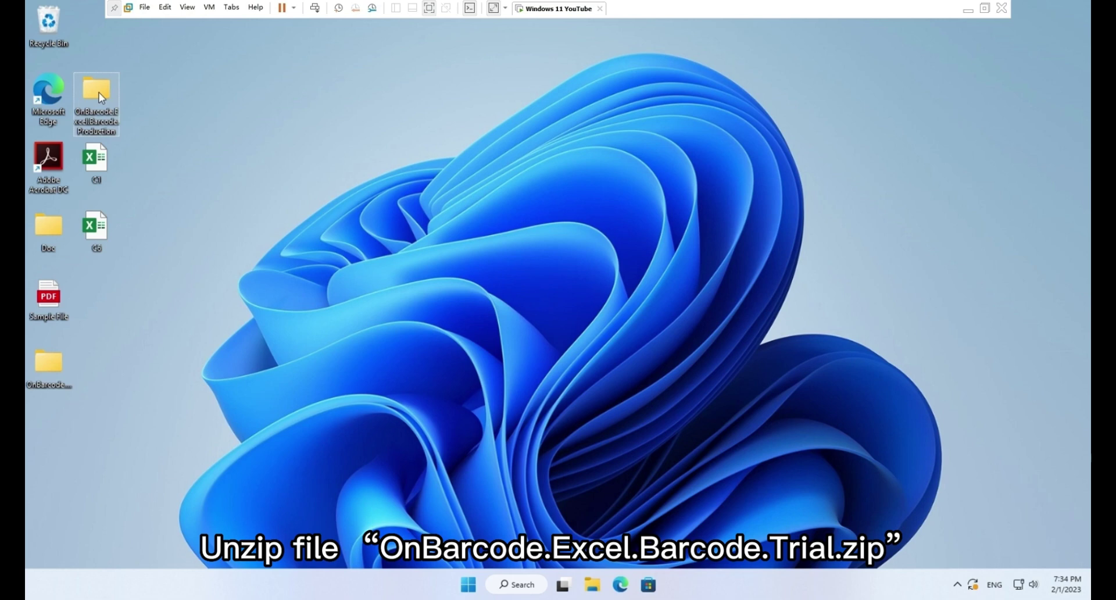
pyautogui.doubleClick(99, 93)
pyautogui.doubleClick(99, 92)
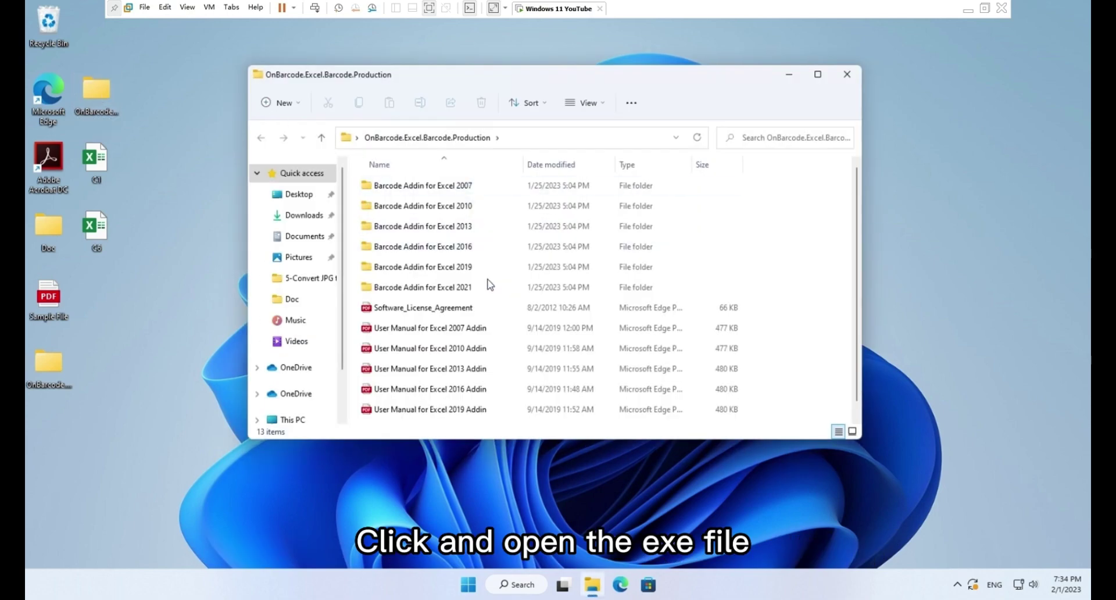
pyautogui.doubleClick(486, 288)
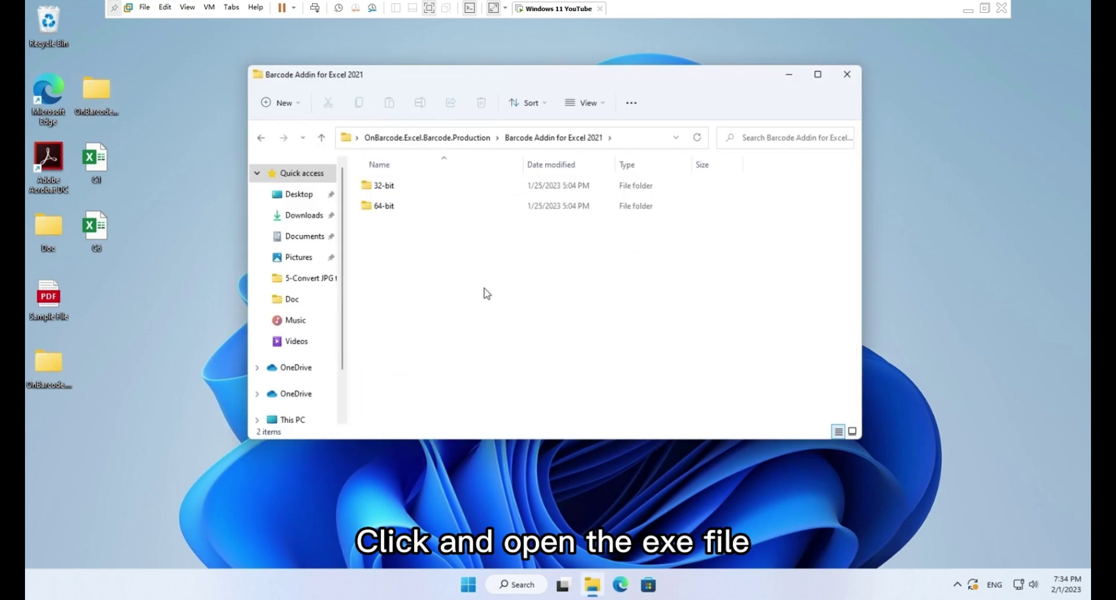
pyautogui.doubleClick(423, 206)
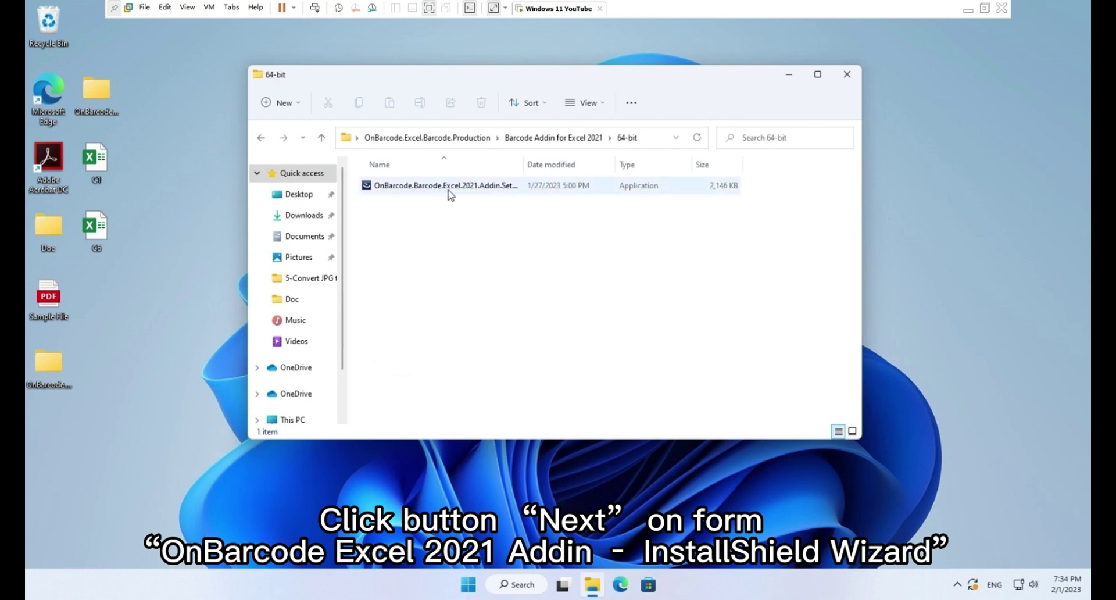
pyautogui.doubleClick(453, 192)
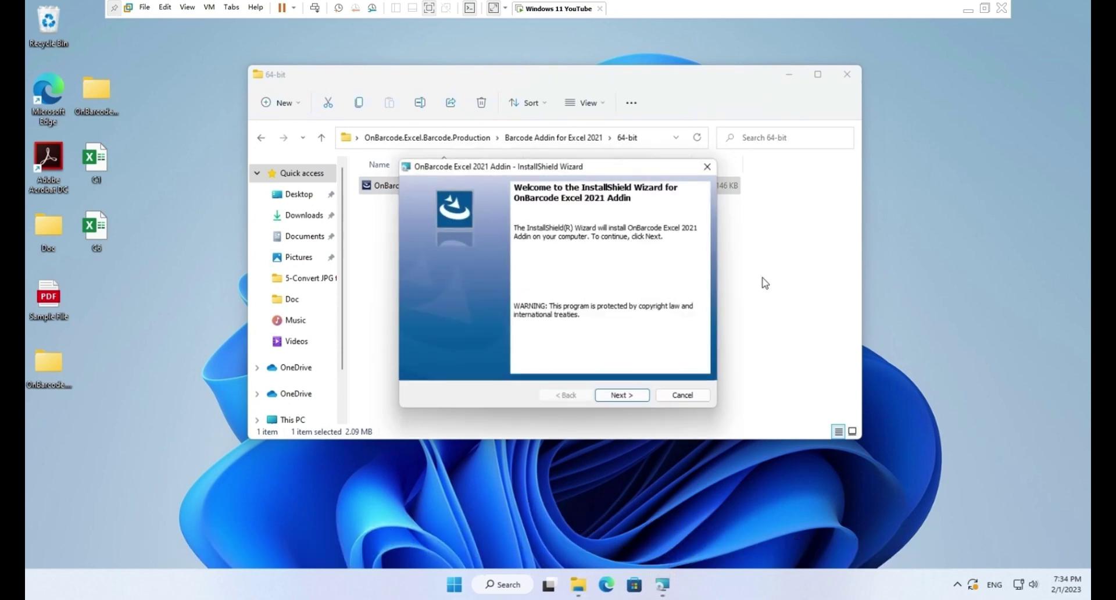
# - Install OnBarcode Excel 2021 Addin with the wizard's typical settings, allow it to change the device, and finish the wizard
pyautogui.click(634, 396)
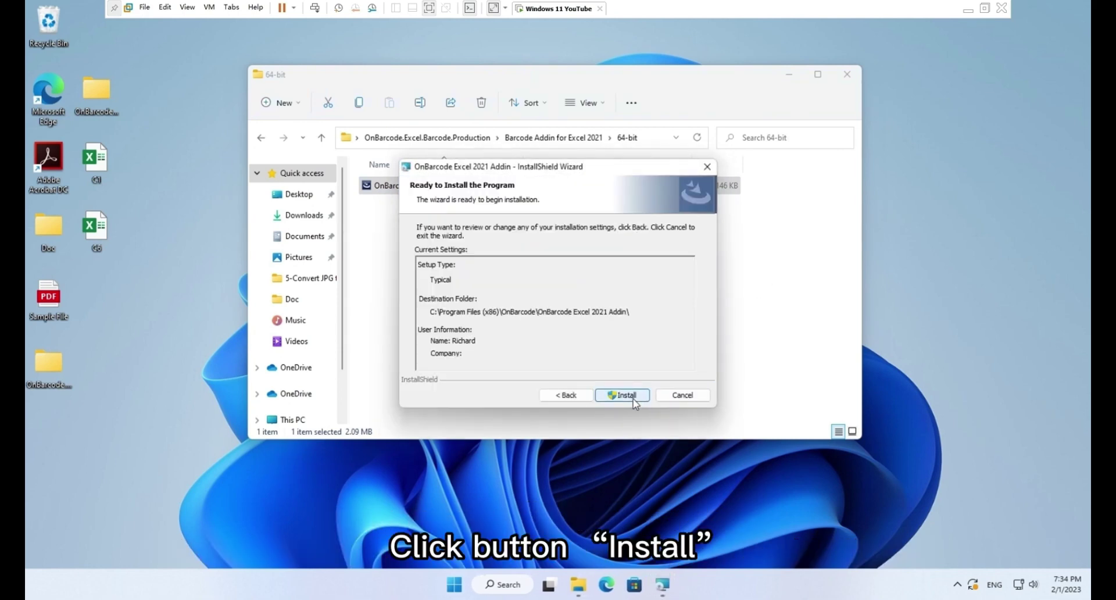
pyautogui.click(633, 398)
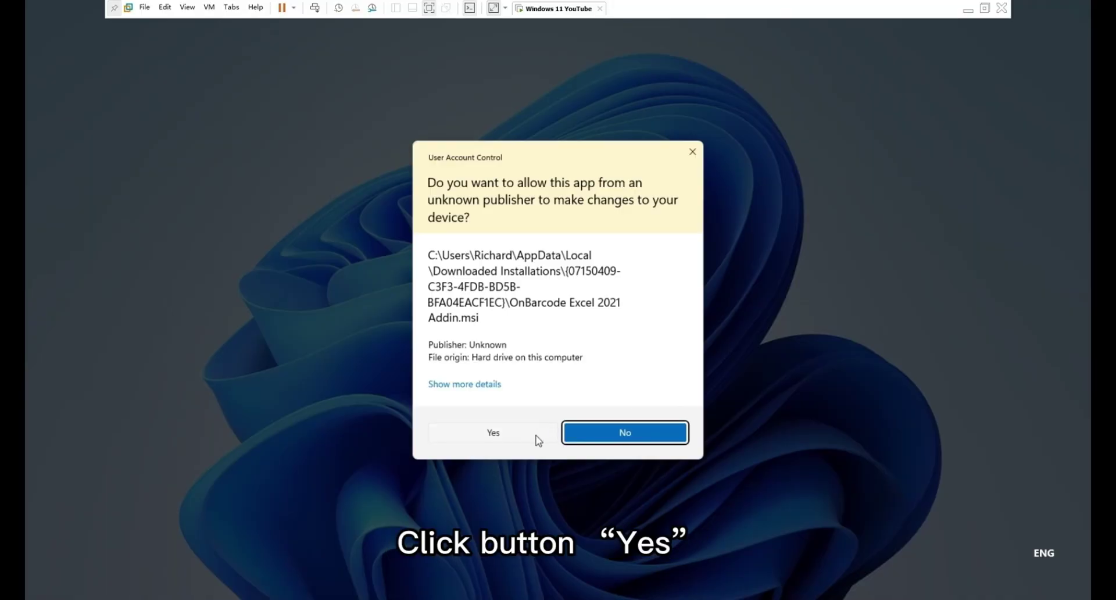
pyautogui.click(536, 436)
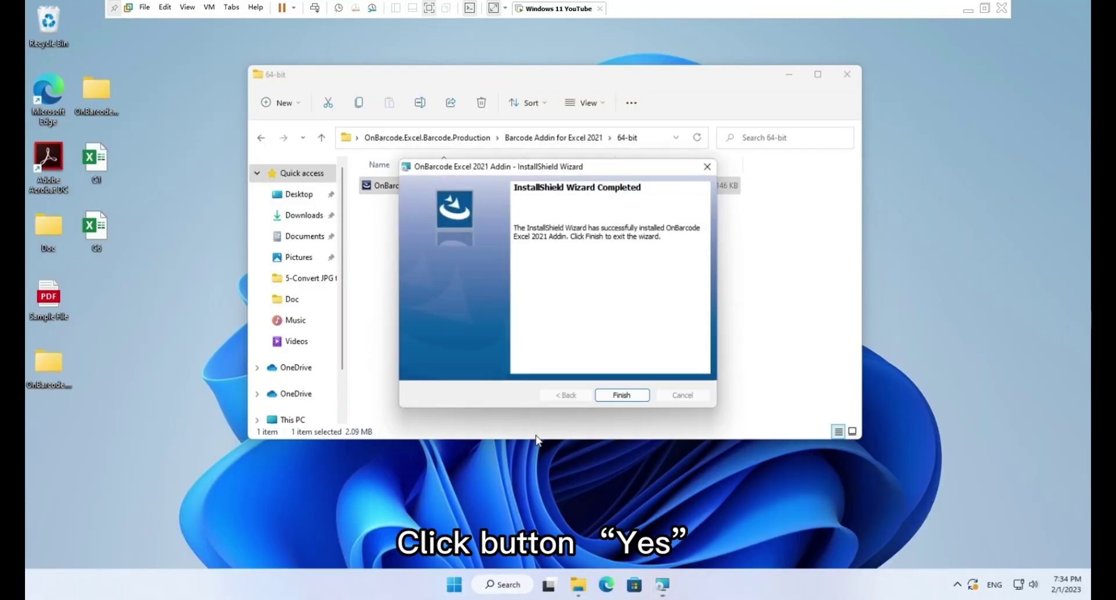
pyautogui.click(623, 395)
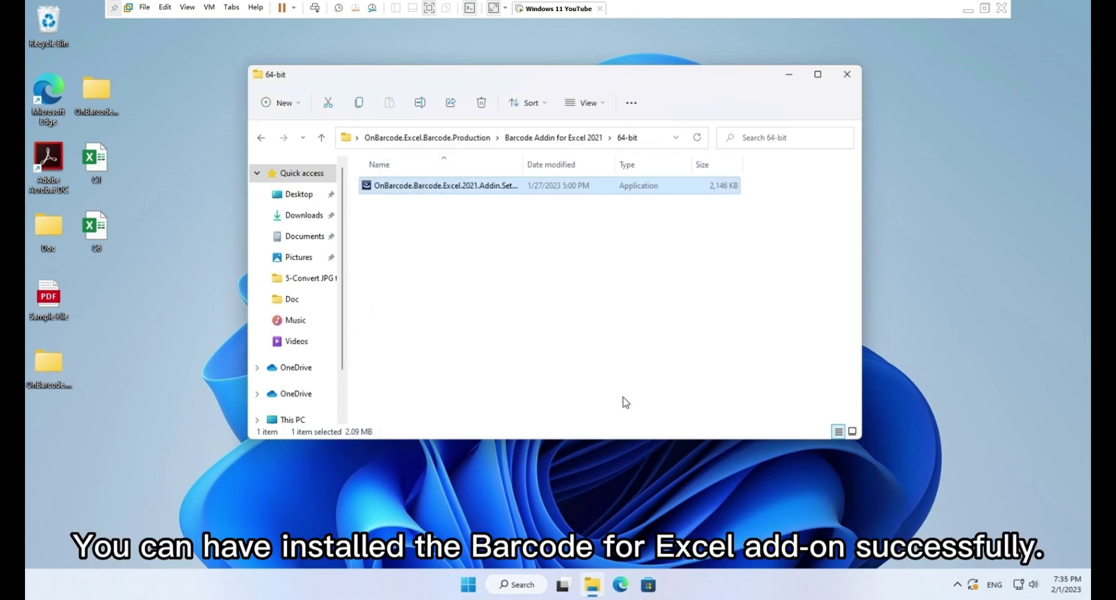
# - Open the C1 workbook from the desktop, check the add-ins for the OnBarcode tools, and close Excel
pyautogui.click(102, 166)
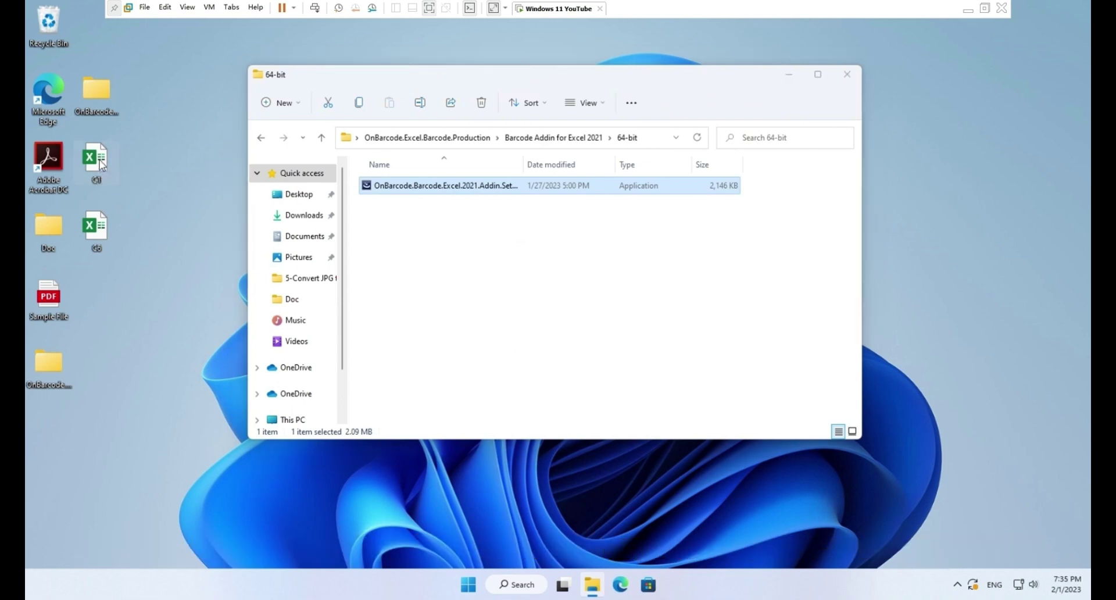
pyautogui.doubleClick(102, 166)
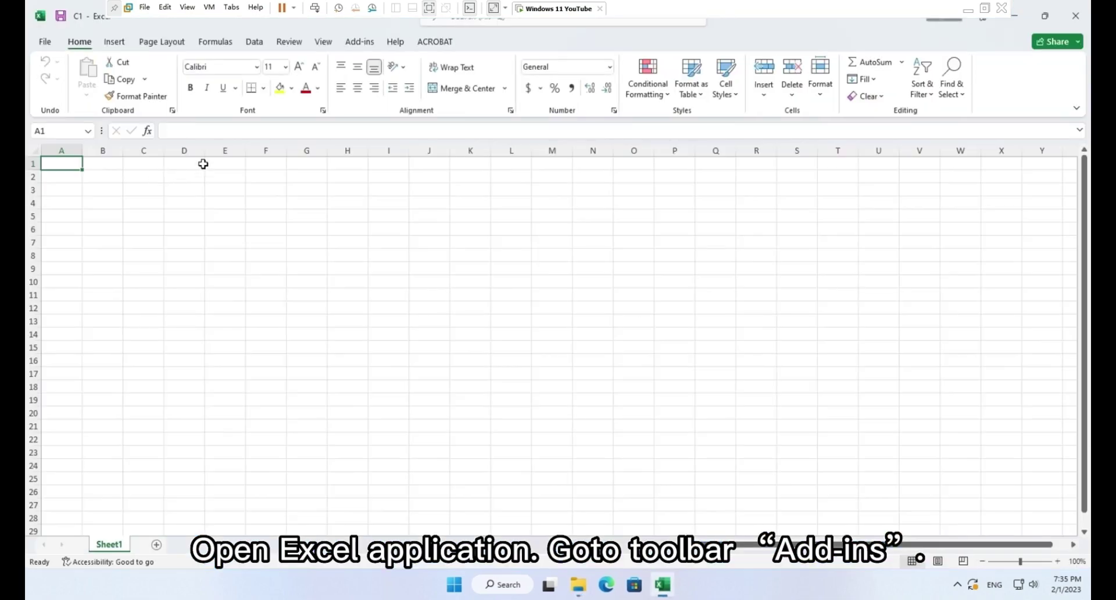
pyautogui.click(367, 43)
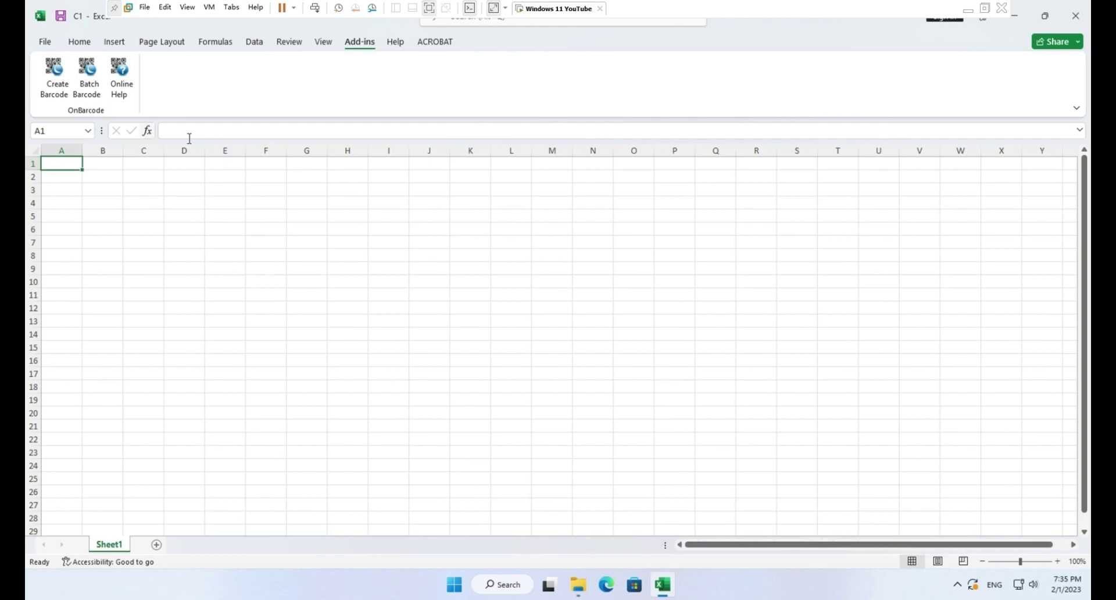
pyautogui.click(1075, 15)
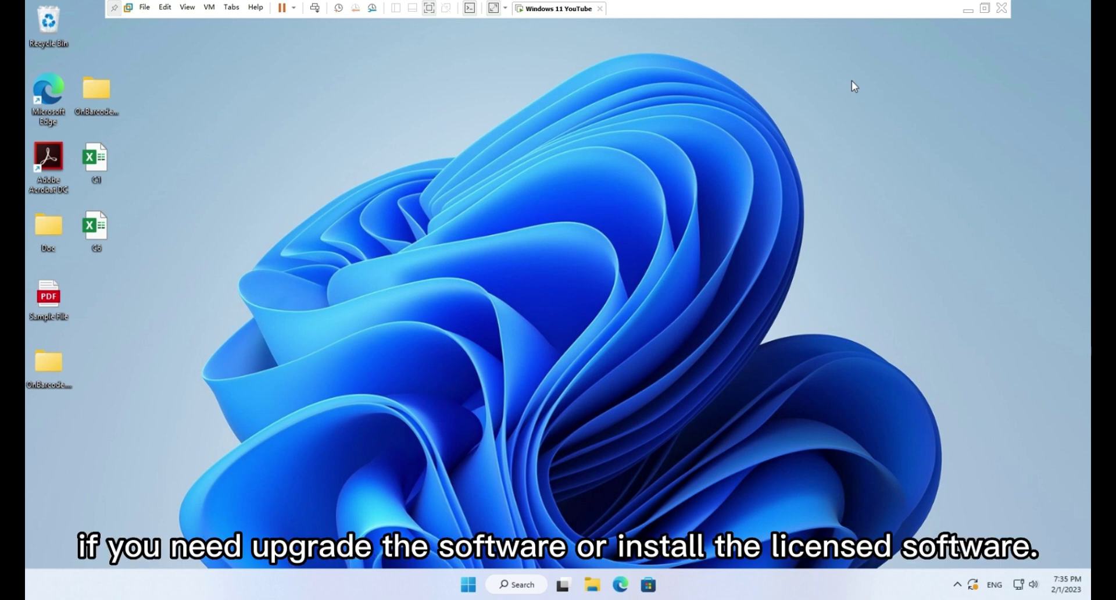
# - Switch to Windows Settings and open the Apps & features list of installed apps
pyautogui.click(466, 587)
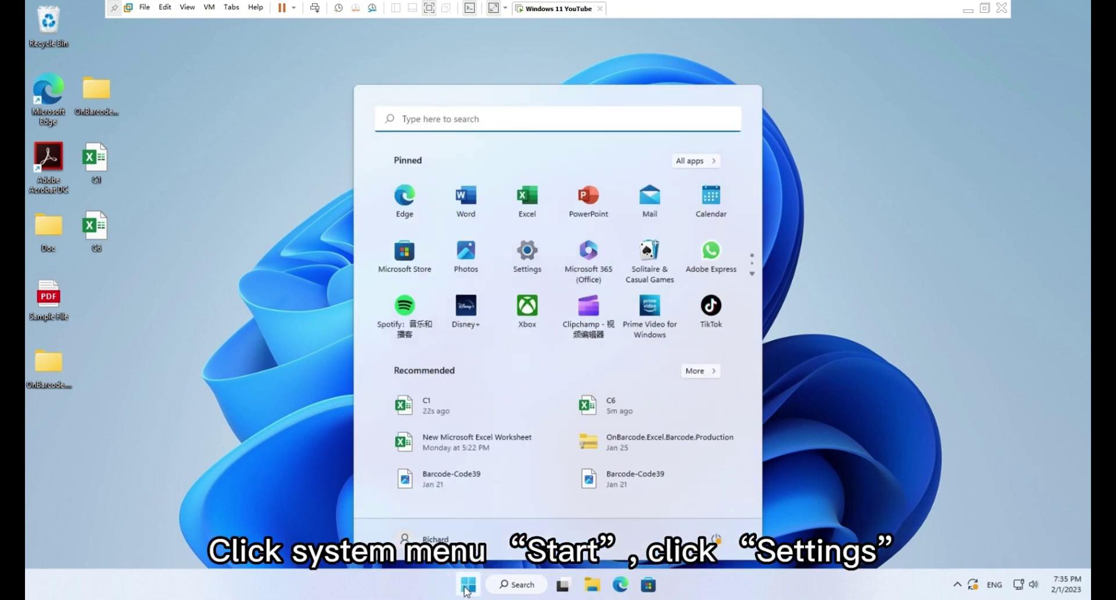
pyautogui.click(529, 261)
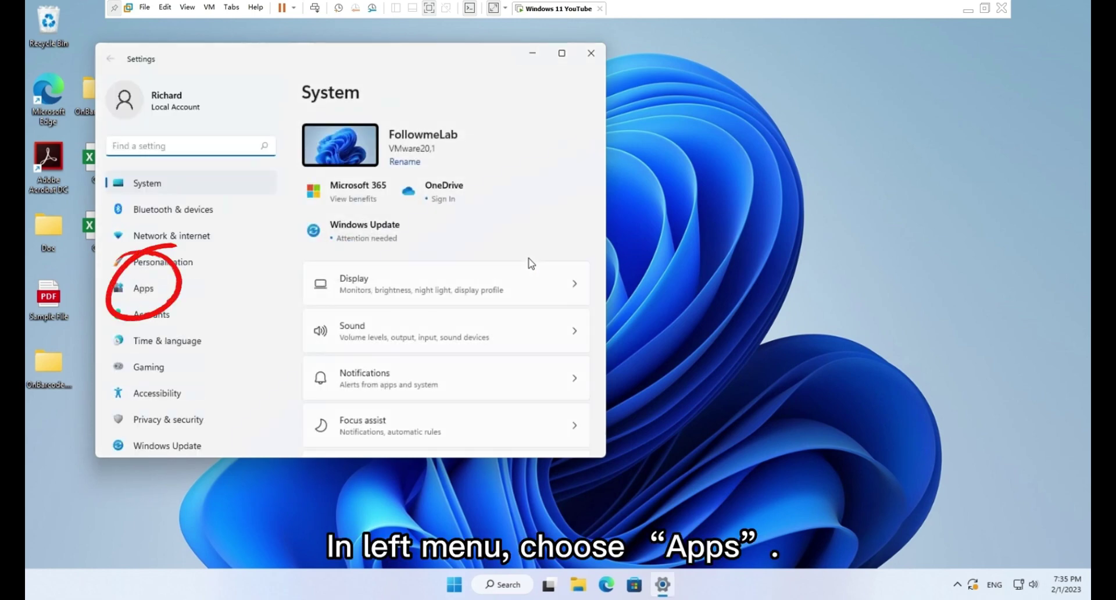
pyautogui.click(170, 294)
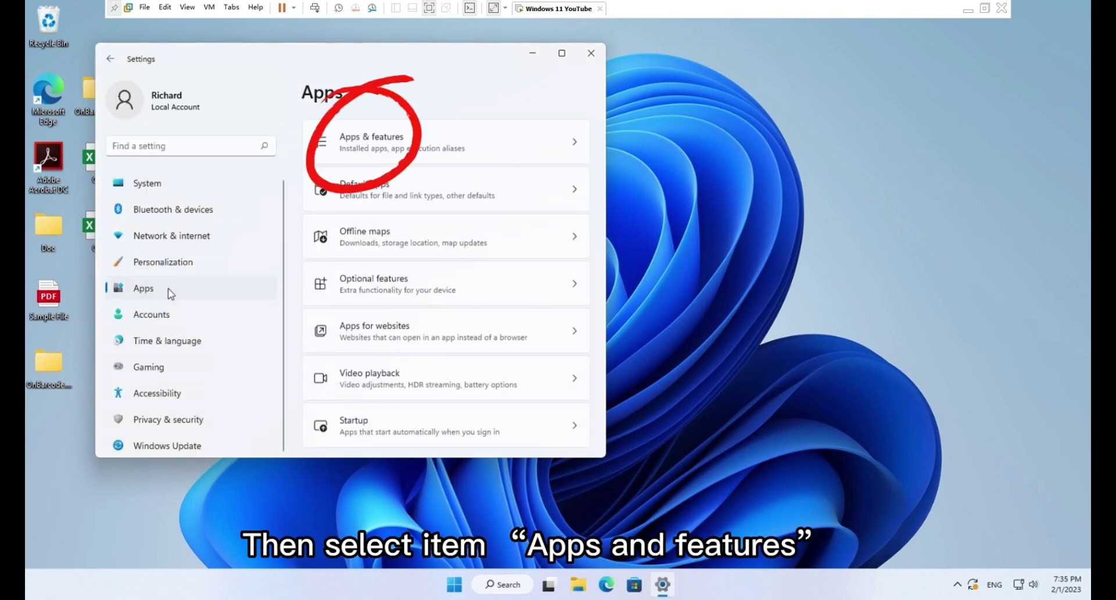
pyautogui.click(436, 150)
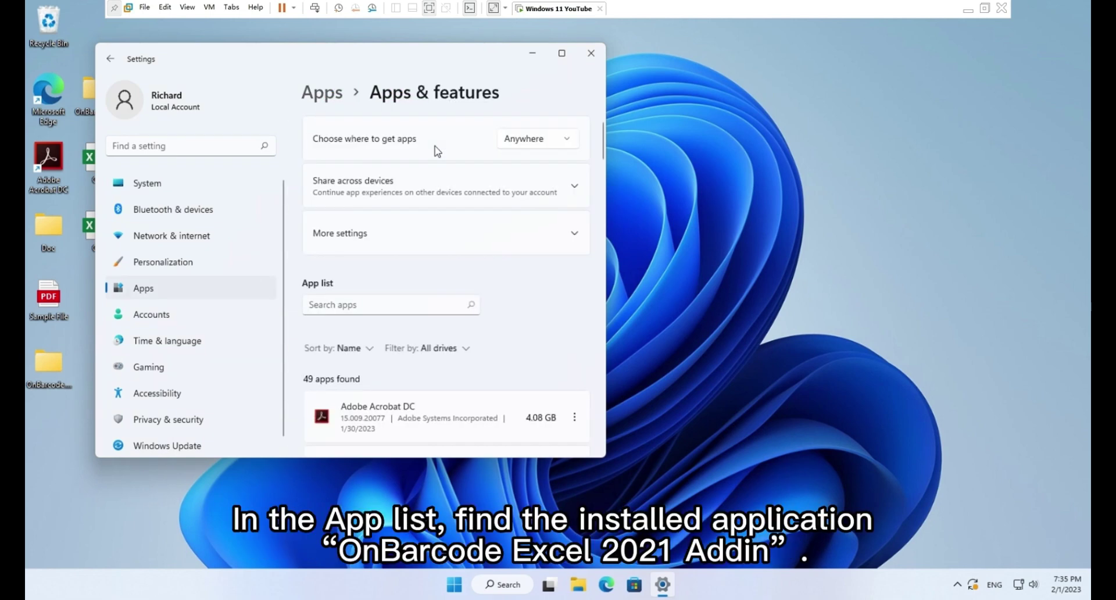
# - Uninstall OnBarcode Excel 2021 Addin from the app list, confirming the removal and allowing the uninstaller to change the device
pyautogui.scroll(-5, 539, 308)
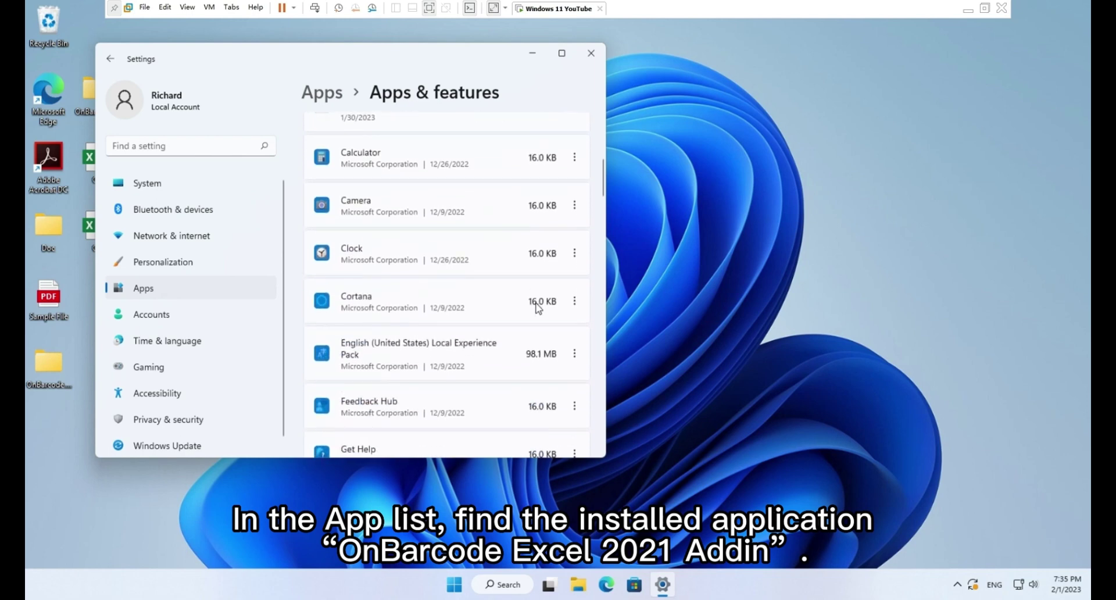
pyautogui.scroll(-10, 536, 308)
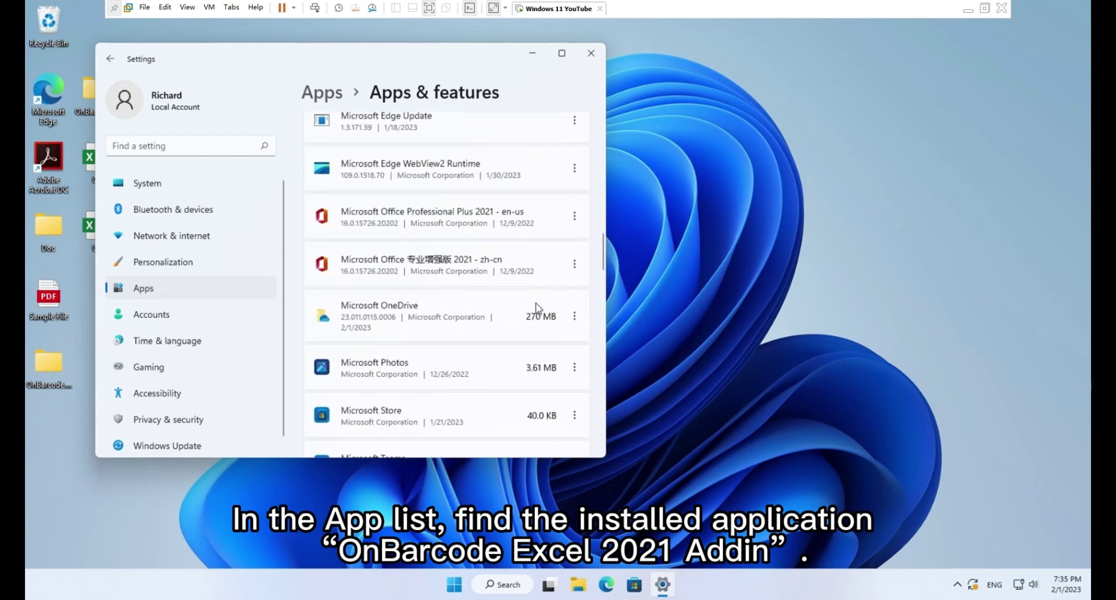
pyautogui.scroll(-9, 536, 308)
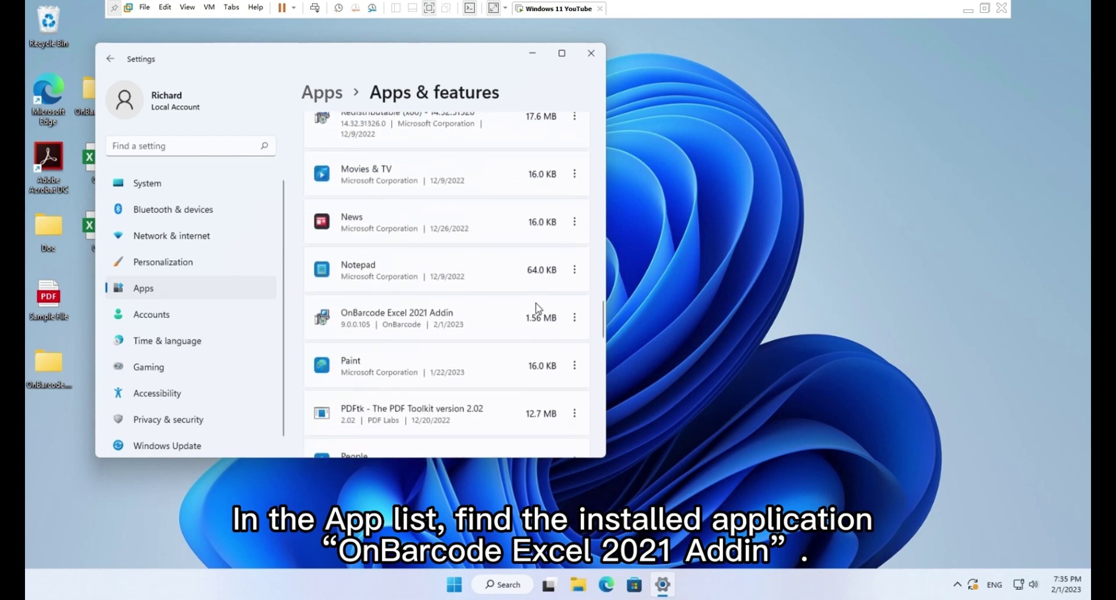
pyautogui.click(574, 319)
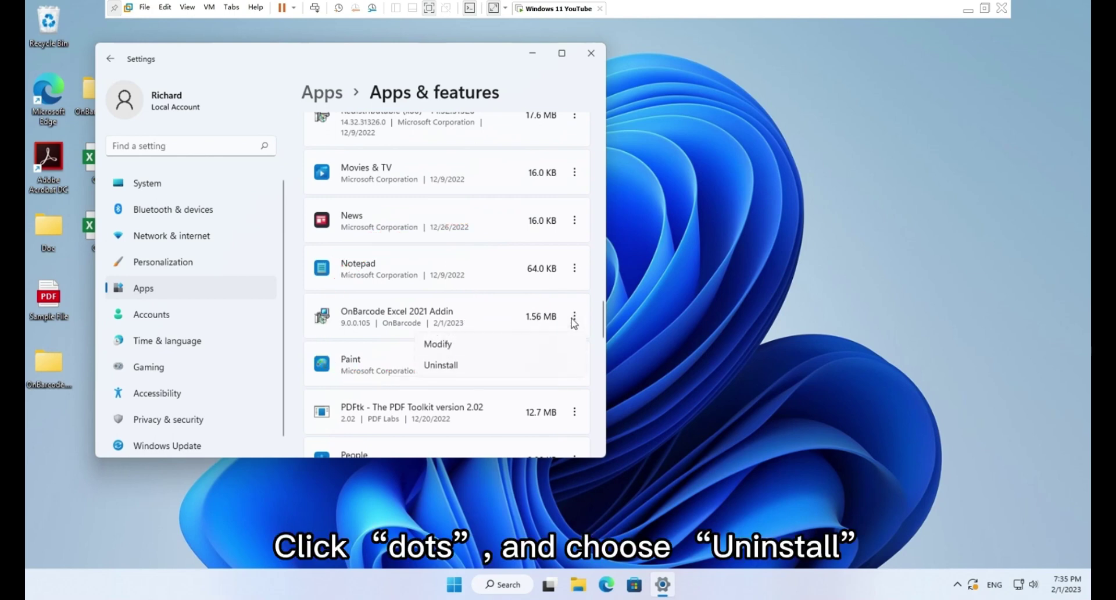
pyautogui.click(468, 368)
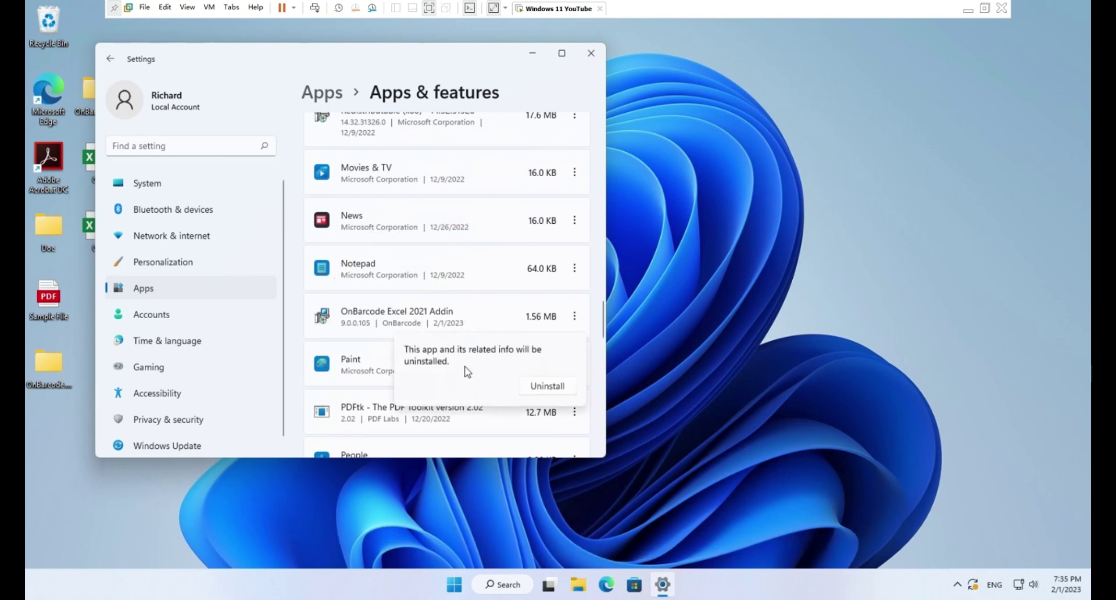
pyautogui.click(548, 385)
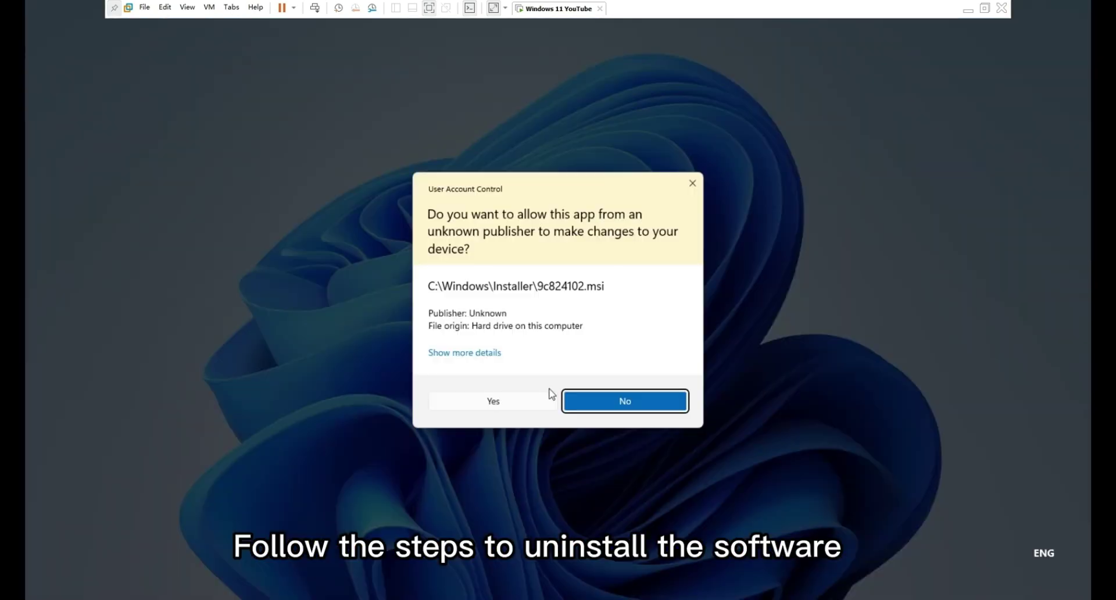
pyautogui.click(534, 407)
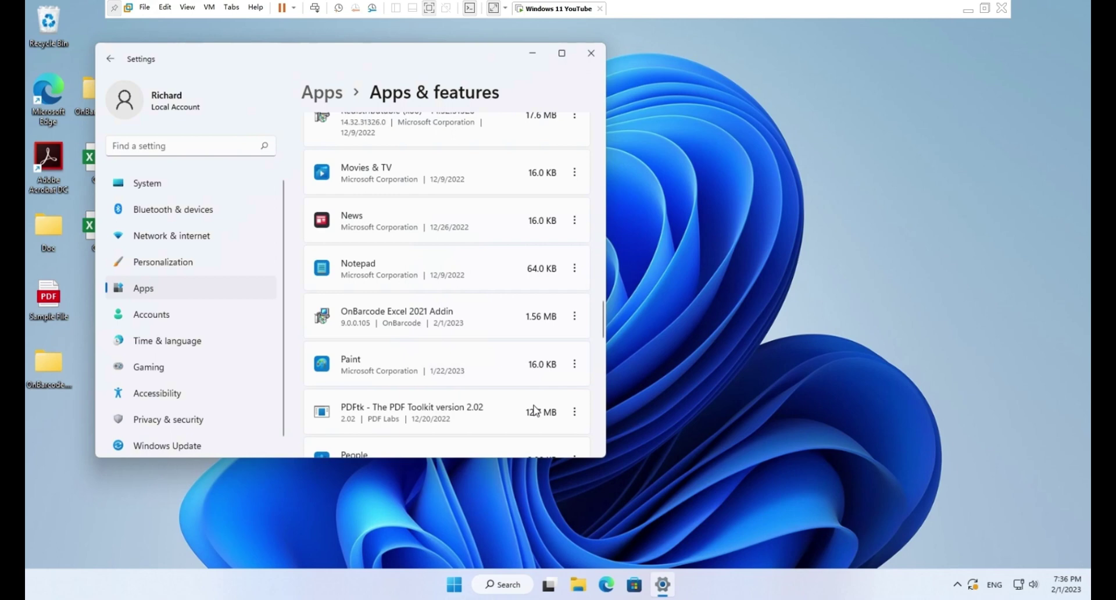